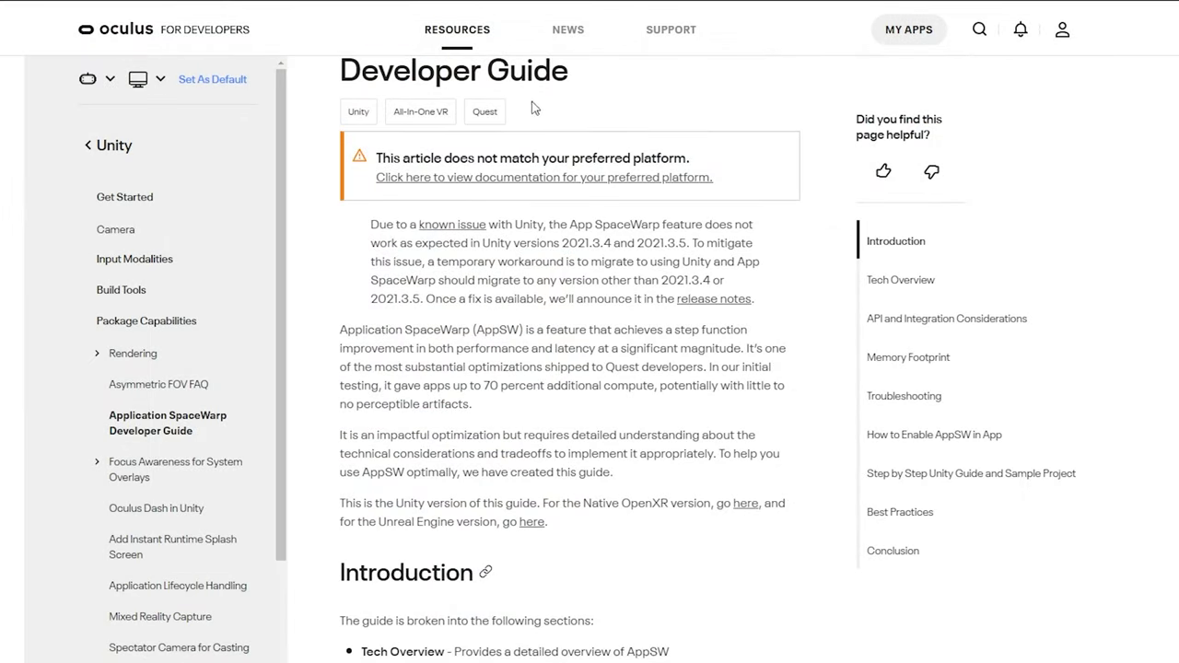
Step: Scroll through the AppSW guide sections on the Oculus developer page
{"action": "scroll", "coordinate": [544, 320], "scroll_direction": "up", "scroll_amount": 1}
{"action": "scroll", "coordinate": [571, 604], "scroll_direction": "down", "scroll_amount": 6}
{"action": "scroll", "coordinate": [571, 604], "scroll_direction": "down", "scroll_amount": 15}
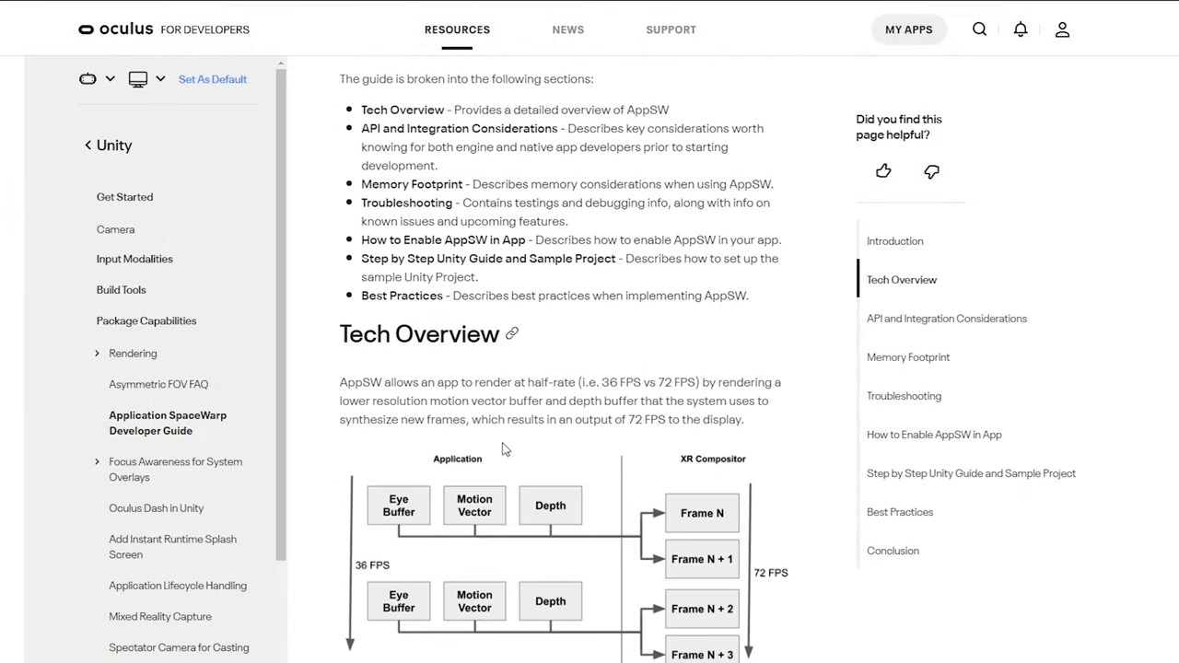
{"action": "scroll", "coordinate": [502, 439], "scroll_direction": "down", "scroll_amount": 20}
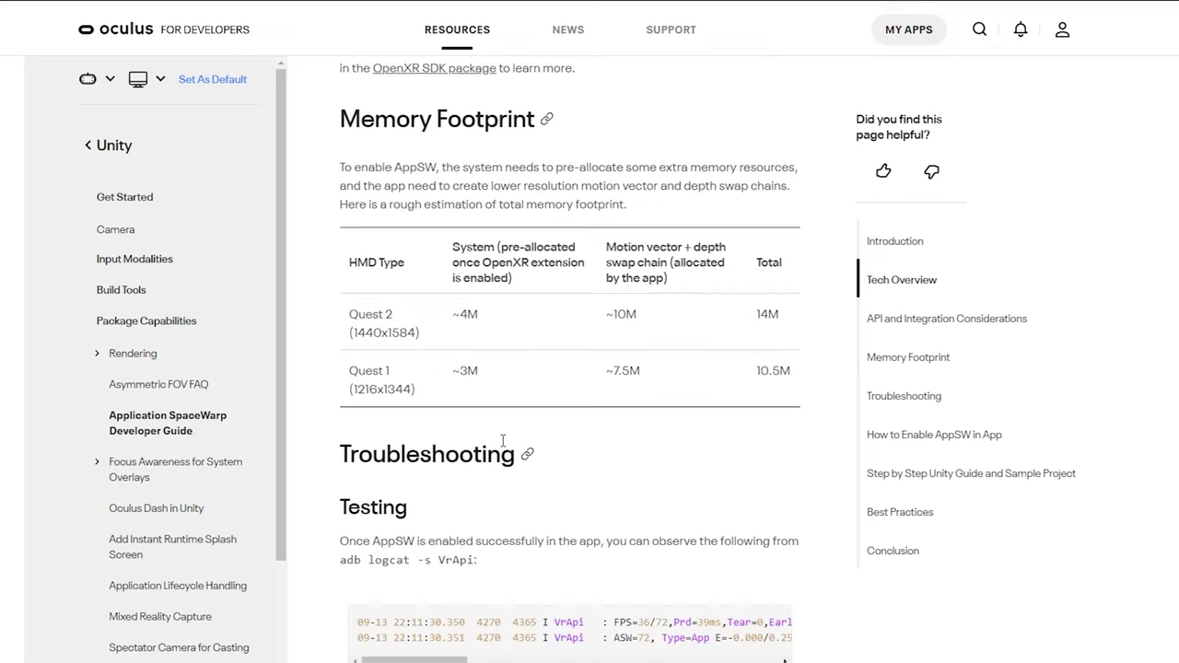
{"action": "scroll", "coordinate": [502, 441], "scroll_direction": "up", "scroll_amount": 4}
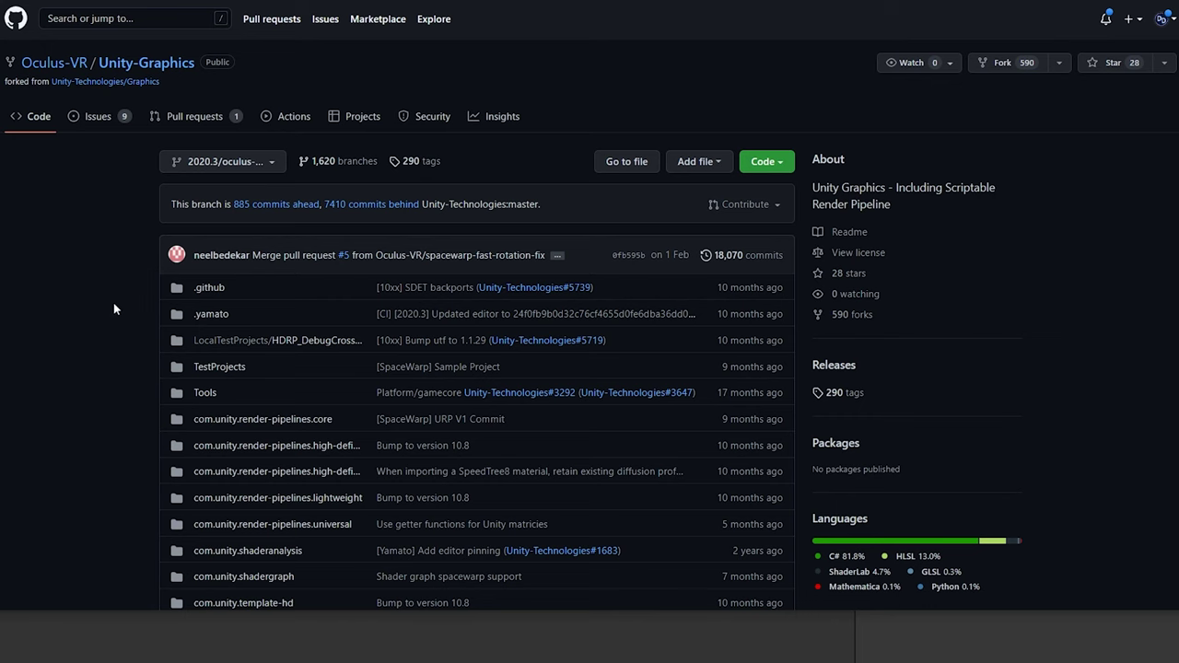
Step: Check the Unity-Graphics repository's clone and Download ZIP options under the Code button
{"action": "scroll", "coordinate": [63, 276], "scroll_direction": "down", "scroll_amount": 2}
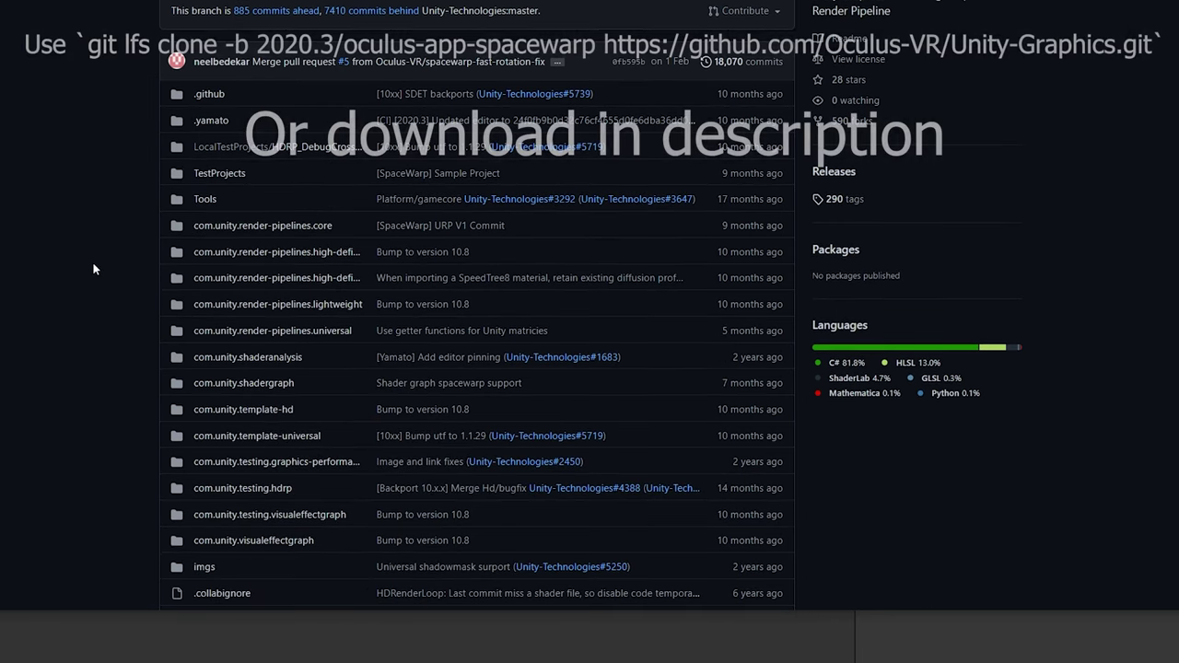
{"action": "scroll", "coordinate": [93, 256], "scroll_direction": "up", "scroll_amount": 2}
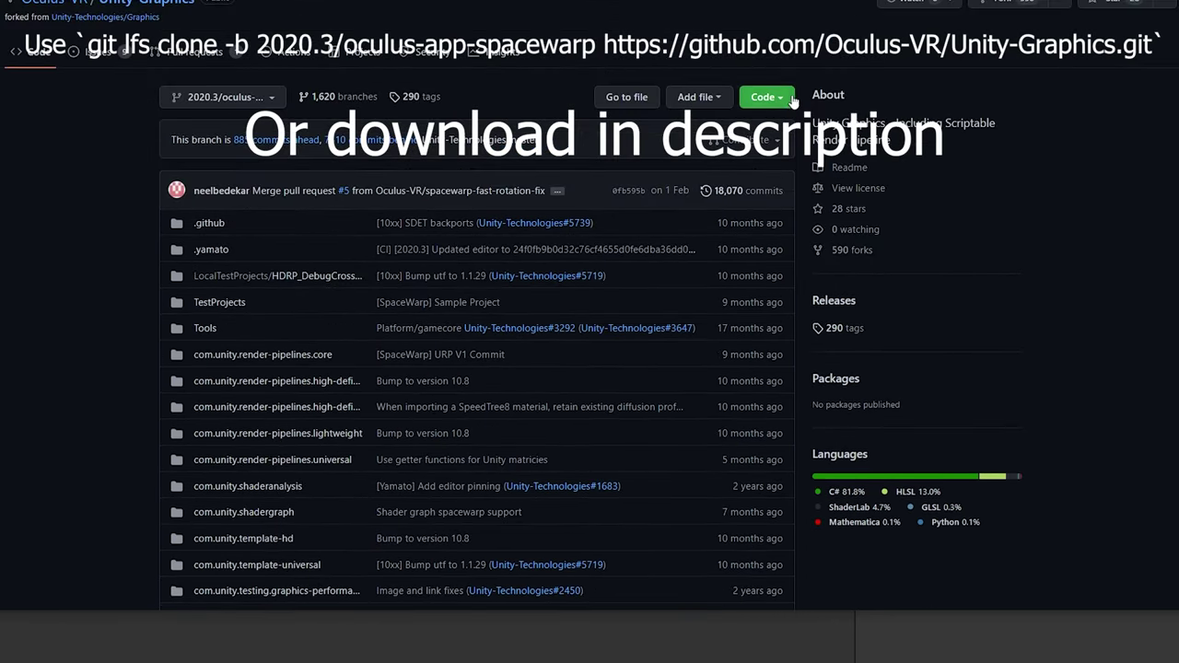
{"action": "left_click", "coordinate": [765, 96]}
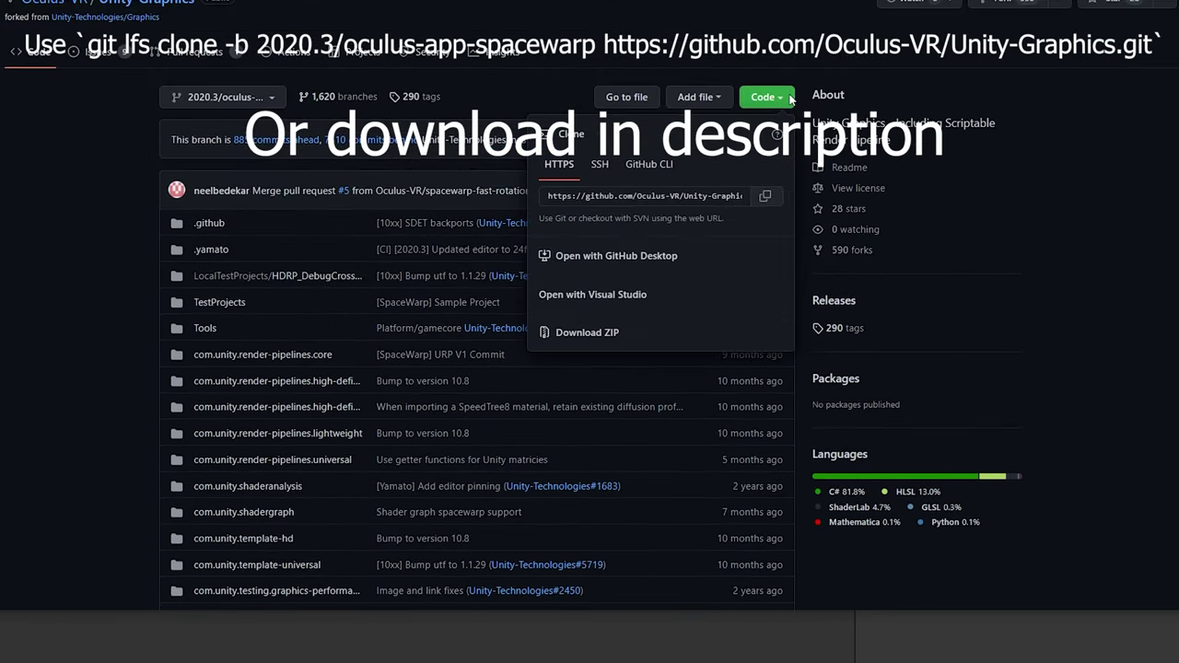
{"action": "left_click", "coordinate": [81, 322]}
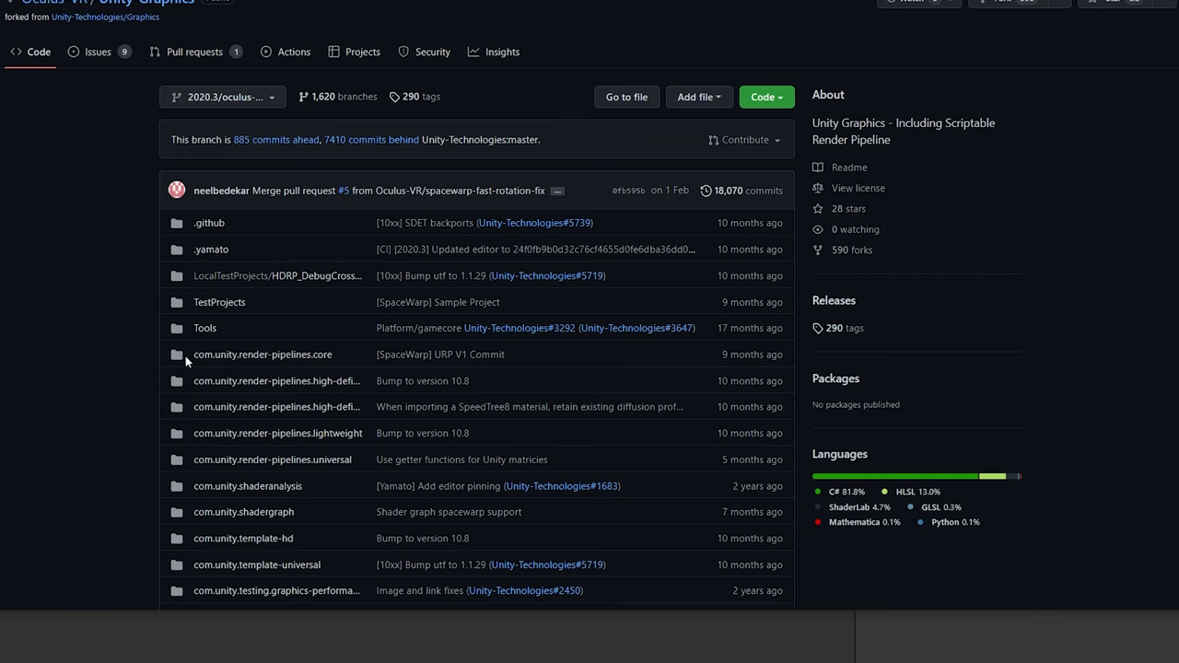
Step: Note the com.unity.render-pipelines.core folder and bring up the local Spacewarp git folder
{"action": "left_click_drag", "start_coordinate": [185, 356], "coordinate": [343, 351]}
{"action": "scroll", "coordinate": [134, 373], "scroll_direction": "down", "scroll_amount": 1}
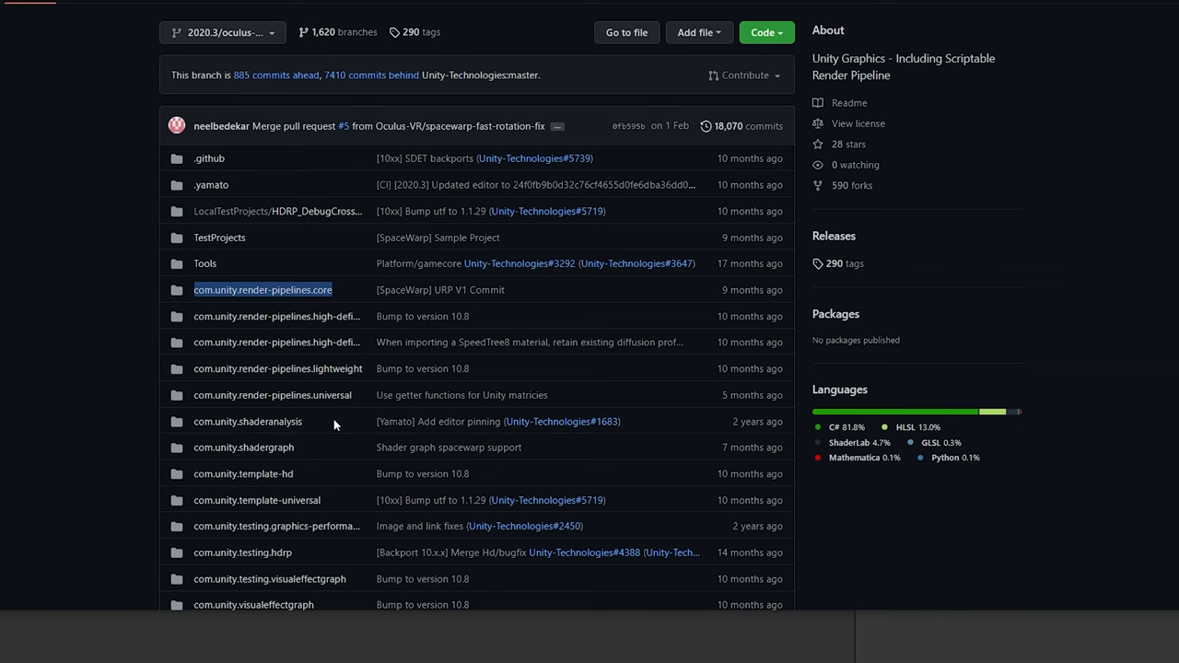
{"action": "scroll", "coordinate": [99, 447], "scroll_direction": "down", "scroll_amount": 2}
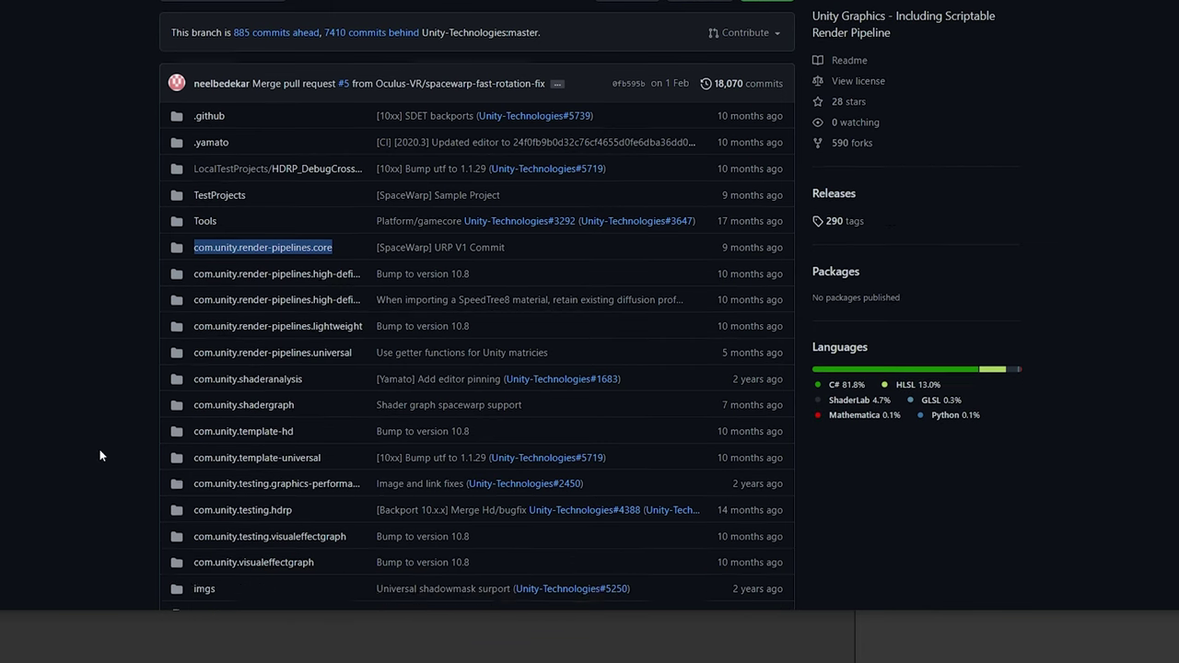
{"action": "key", "text": "alt+Tab"}
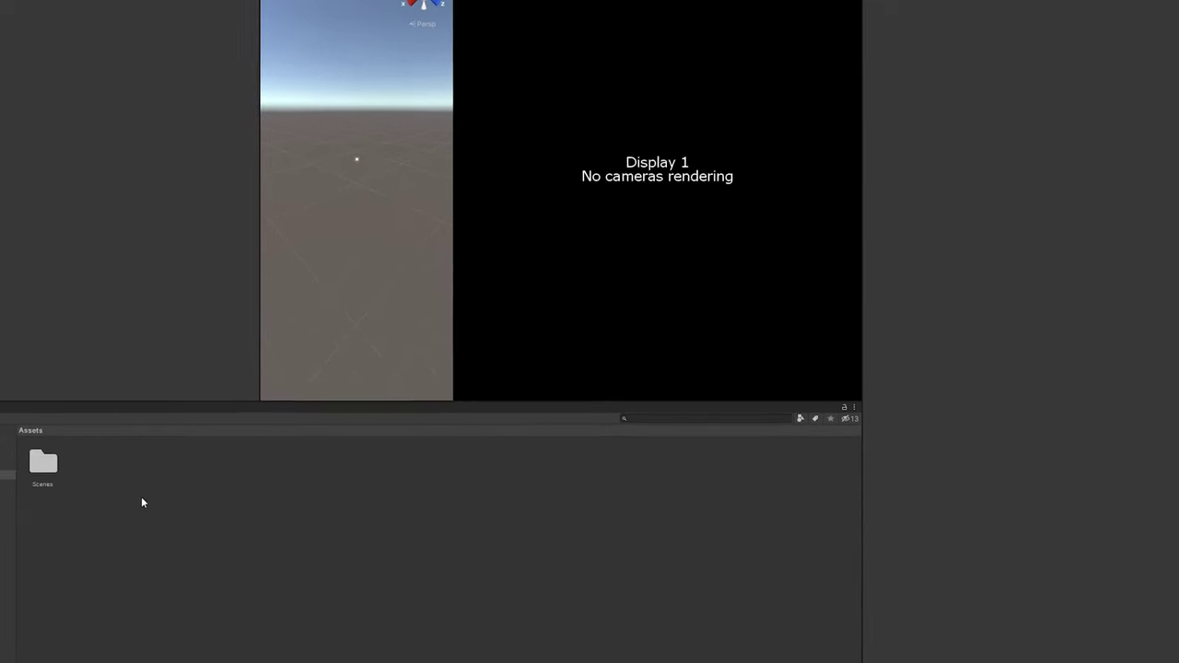
Step: Reveal the SpaceWarpDemo project in File Explorer and open its Packages folder
{"action": "right_click", "coordinate": [221, 512]}
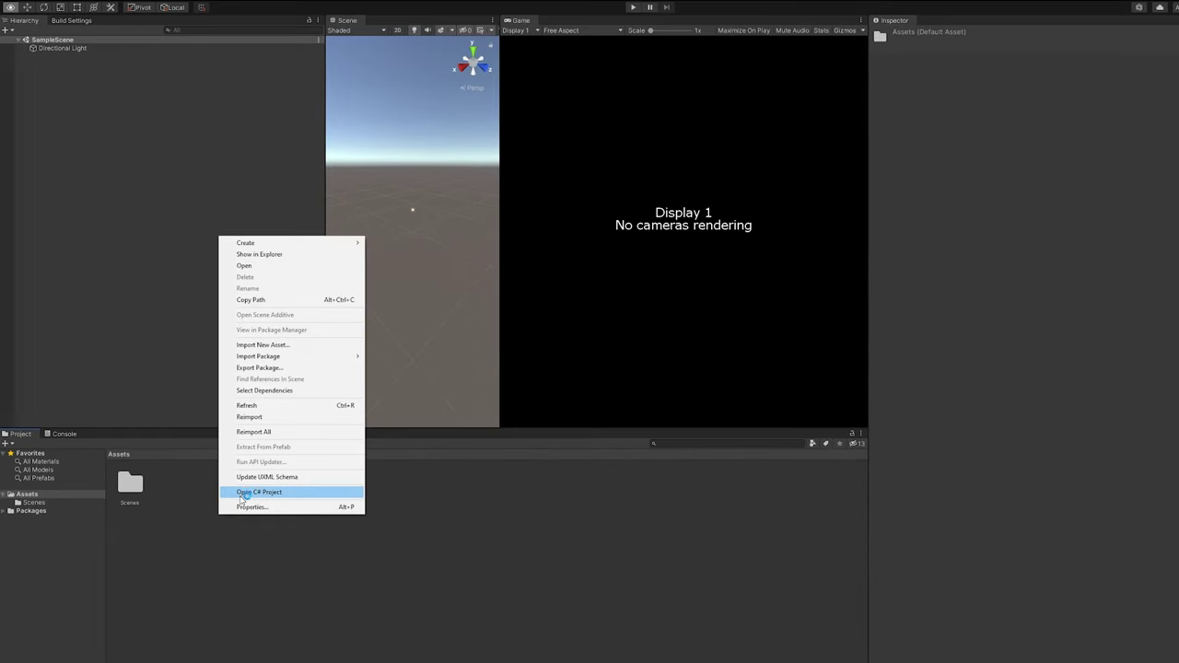
{"action": "left_click", "coordinate": [262, 255]}
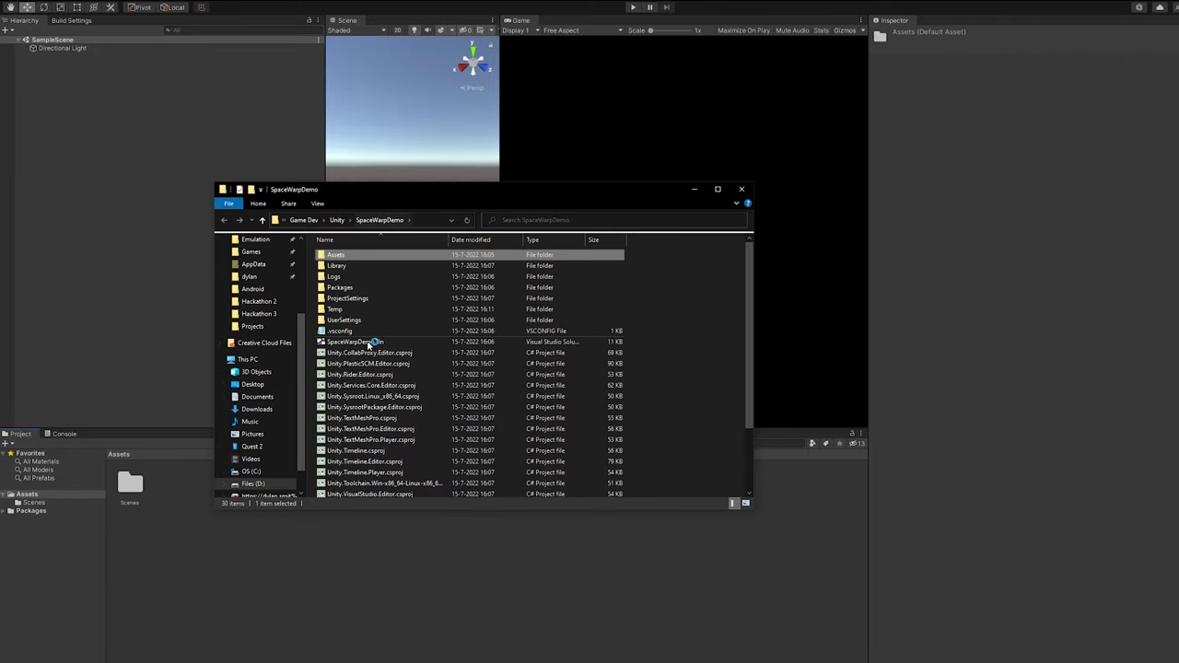
{"action": "double_click", "coordinate": [361, 291]}
Step: Copy the core, universal and shadergraph folders from Spacewarp git into Packages, then return to Unity
{"action": "key", "text": "alt+Tab"}
{"action": "key", "text": "Tab"}
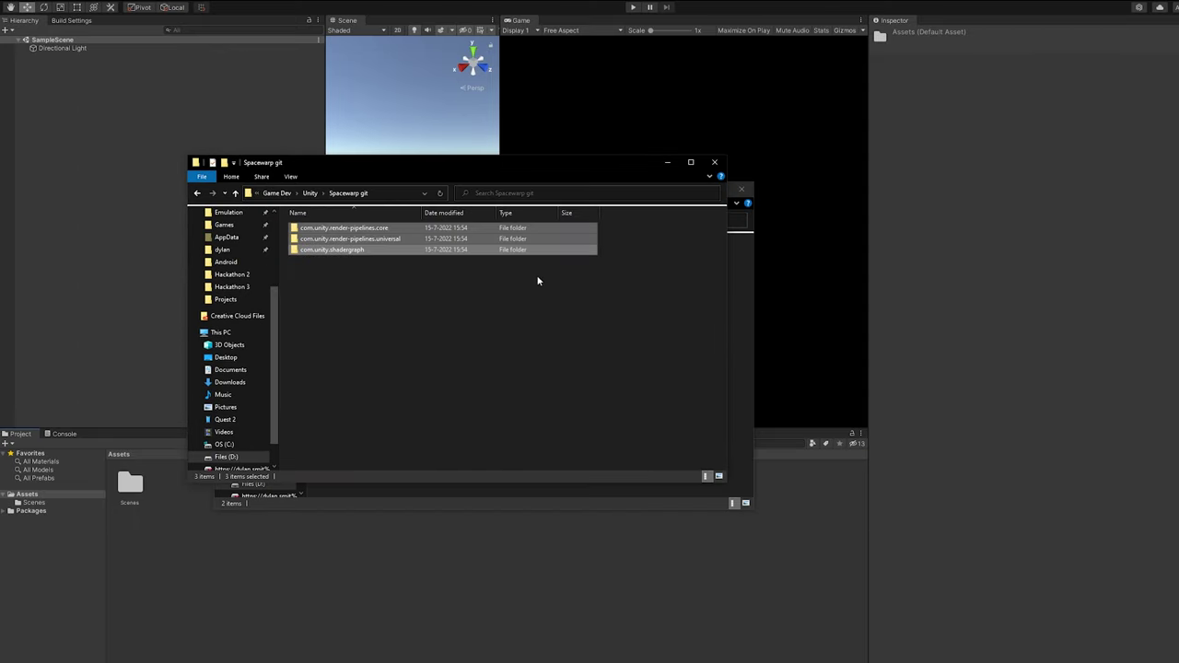
{"action": "left_click_drag", "start_coordinate": [510, 288], "coordinate": [466, 227]}
{"action": "left_click_drag", "start_coordinate": [538, 164], "coordinate": [976, 234]}
{"action": "left_click", "coordinate": [432, 353]}
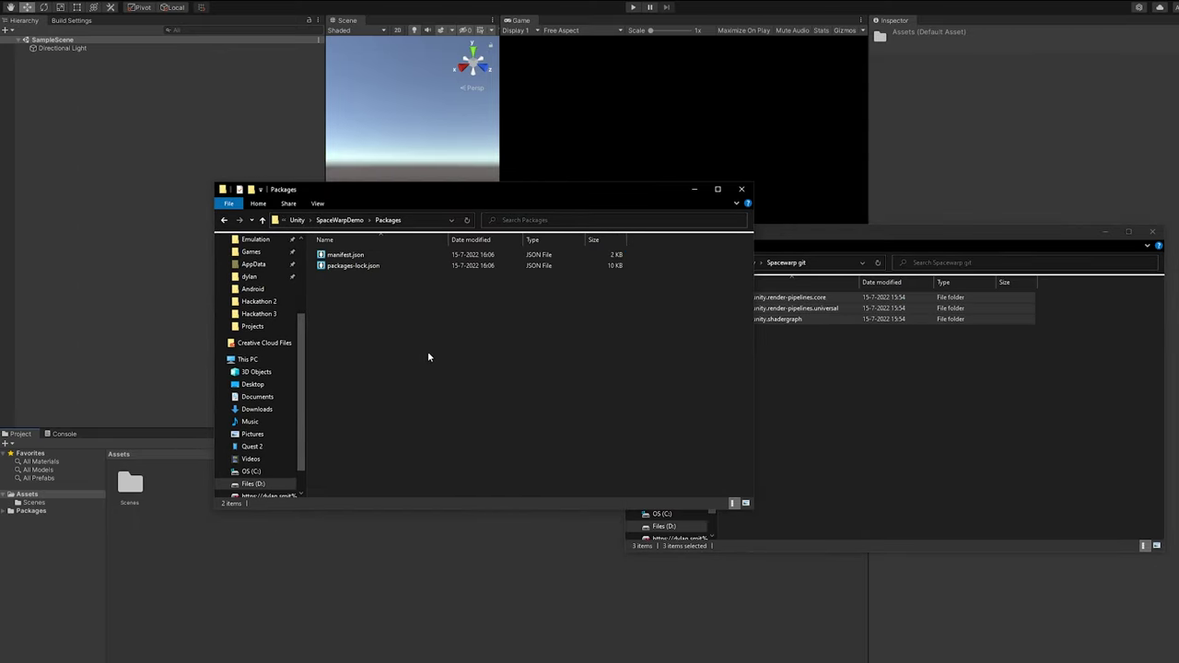
{"action": "key", "text": "ctrl+v"}
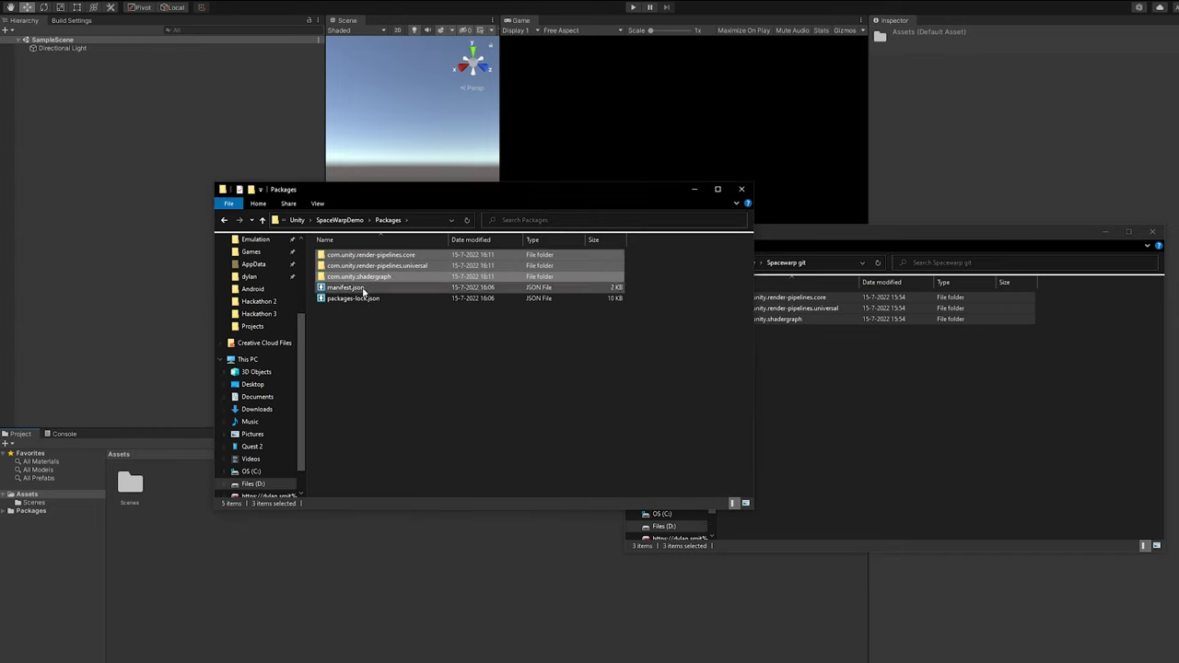
{"action": "left_click", "coordinate": [363, 291]}
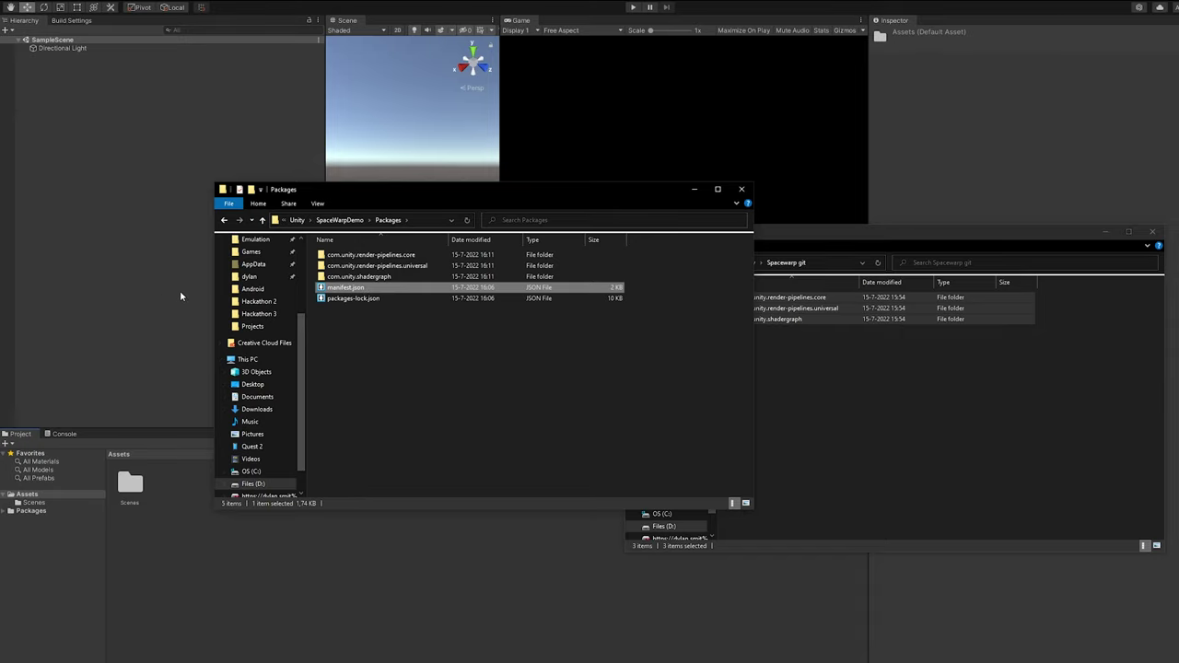
{"action": "left_click", "coordinate": [180, 293]}
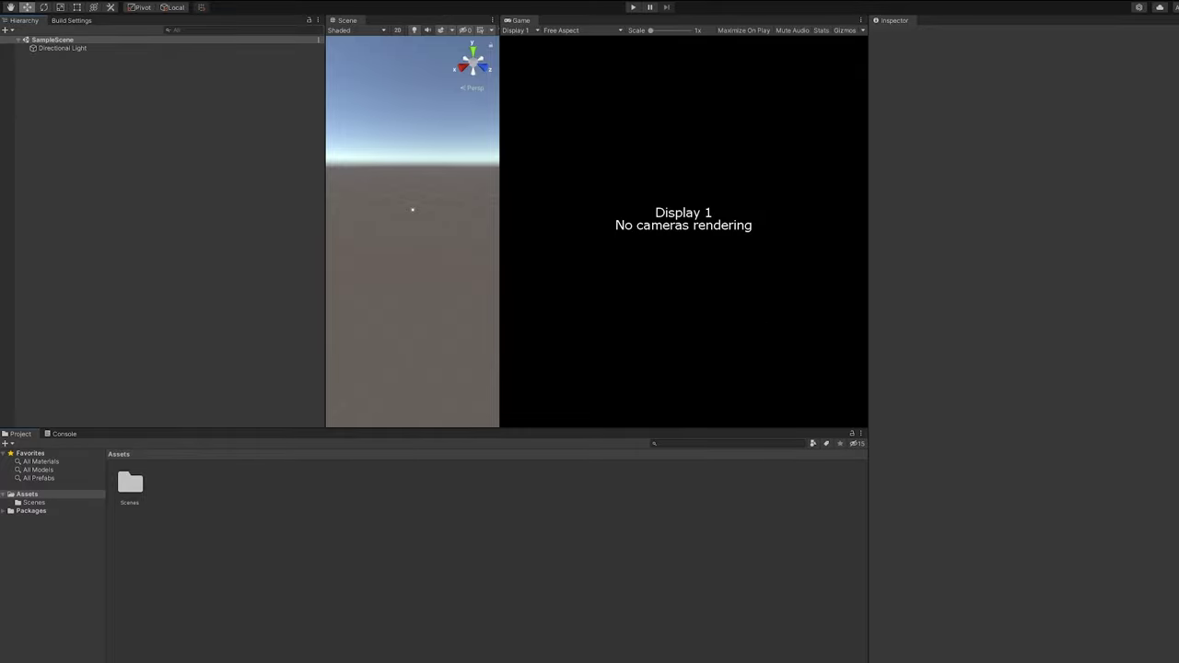
Step: Add the free Oculus Integration 41.0 asset to My Assets in the Asset Store
{"action": "key", "text": "alt+Tab"}
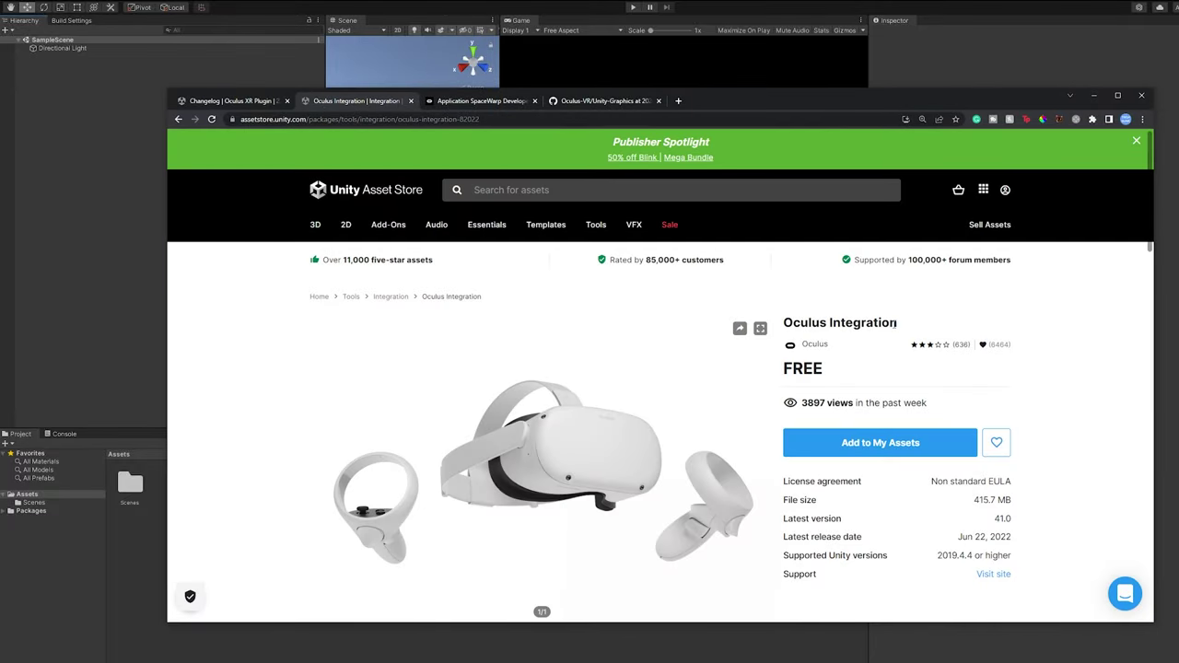
{"action": "left_click_drag", "start_coordinate": [896, 322], "coordinate": [783, 323]}
{"action": "left_click", "coordinate": [800, 345]}
{"action": "left_click", "coordinate": [898, 444]}
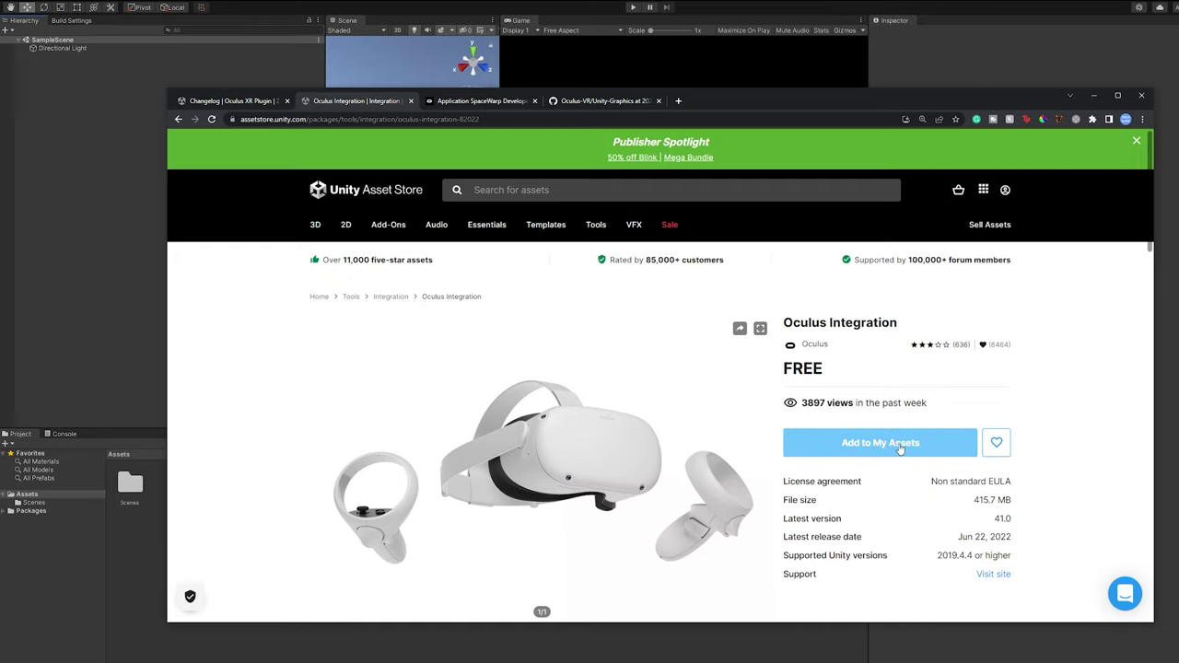
{"action": "key", "text": "alt+Tab"}
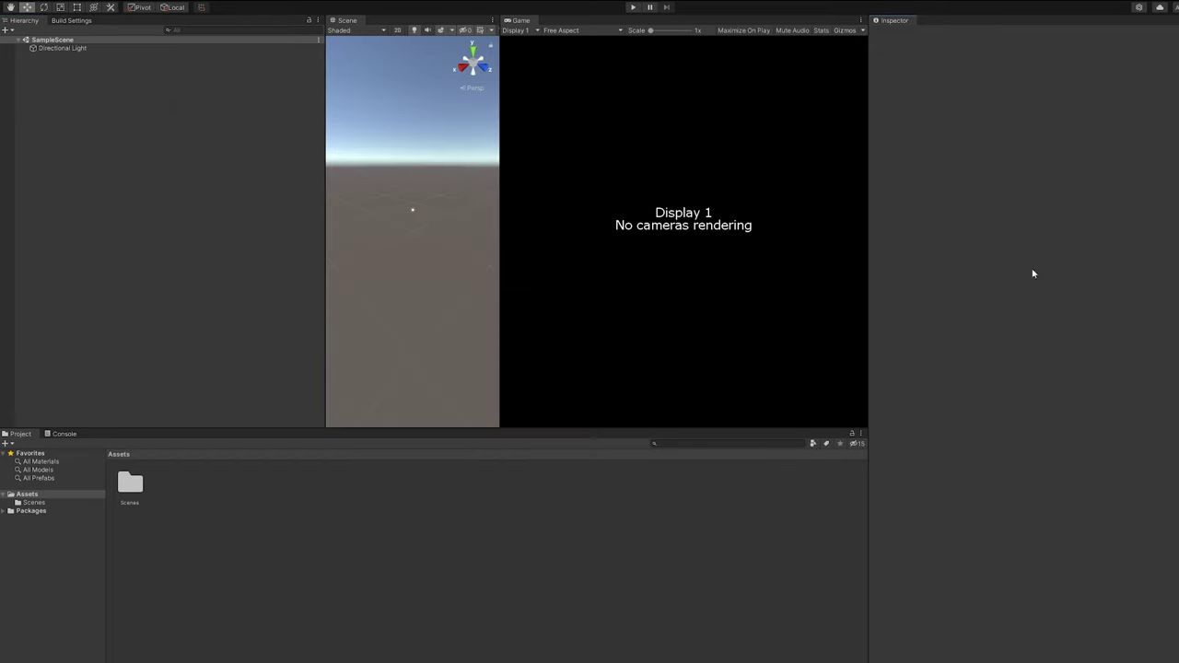
Step: In Package Manager, review the custom Core RP, Shader Graph and Universal RP packages
{"action": "left_click", "coordinate": [149, 1]}
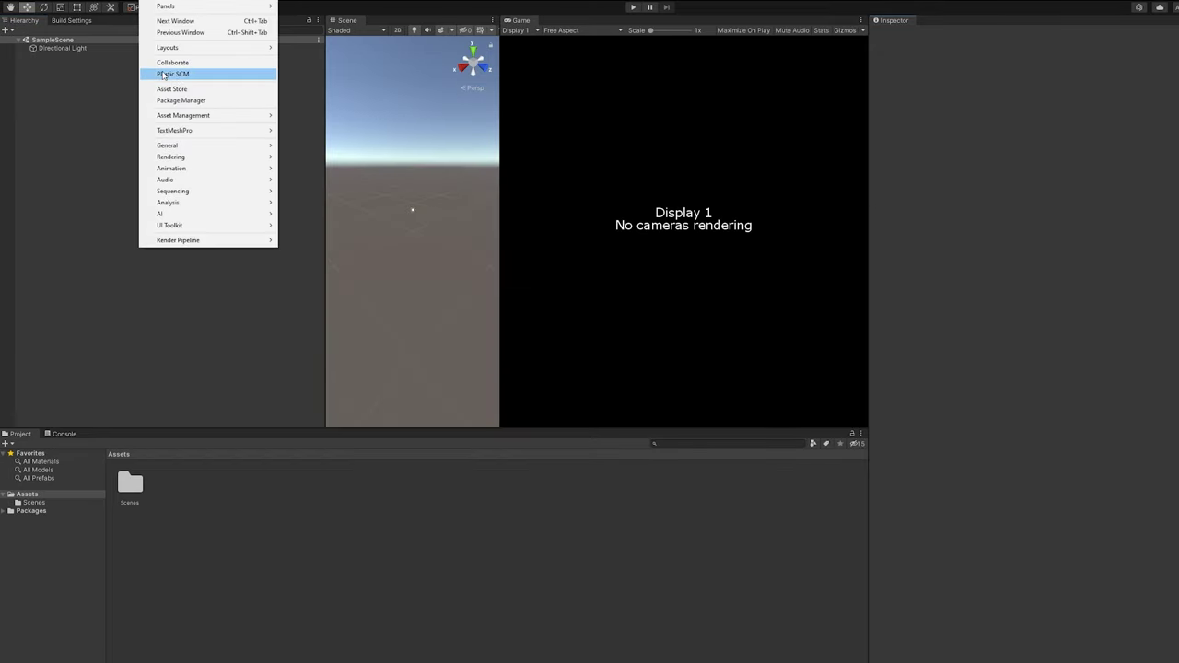
{"action": "left_click", "coordinate": [176, 100]}
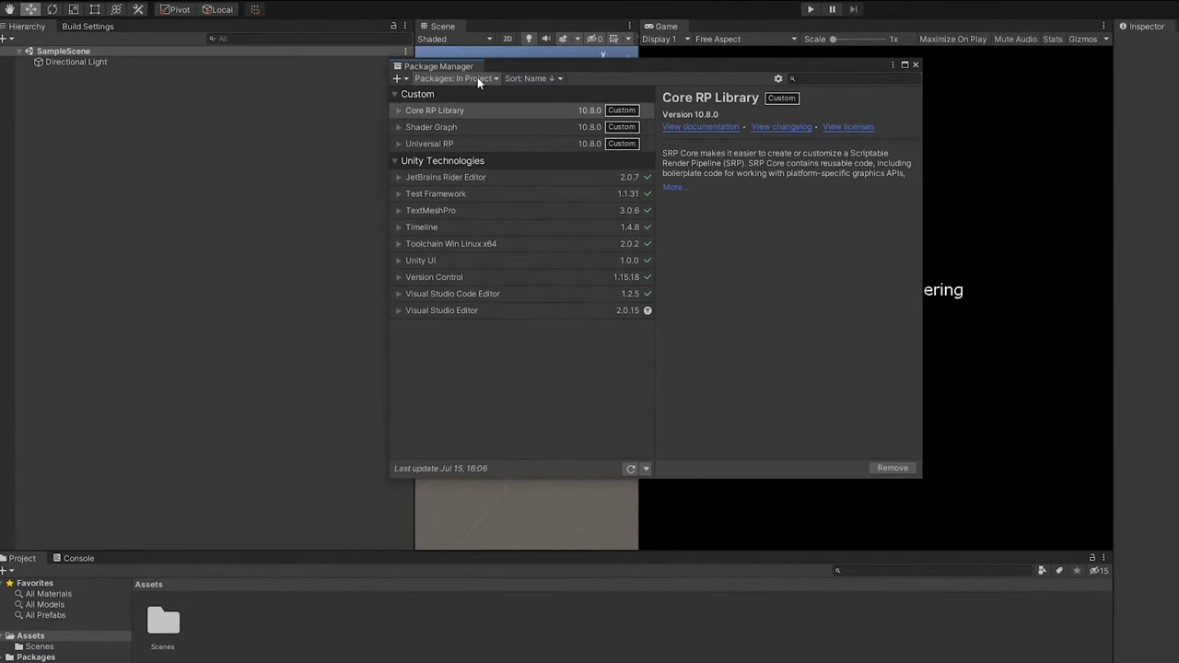
{"action": "left_click", "coordinate": [477, 79]}
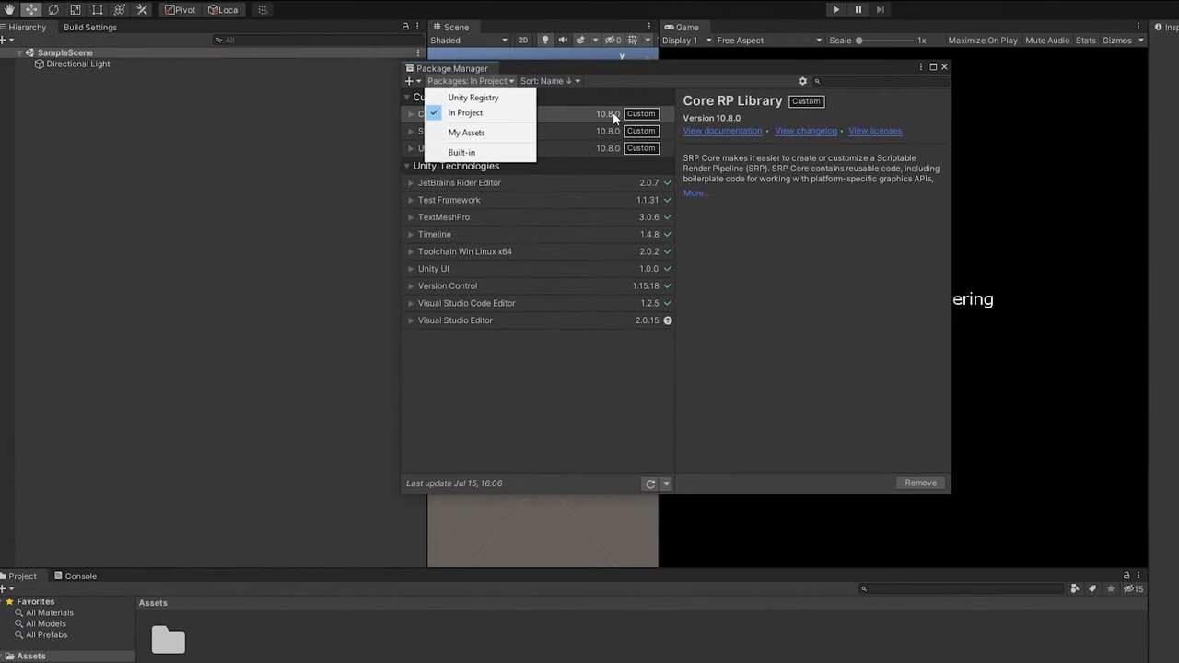
{"action": "left_click", "coordinate": [613, 113]}
{"action": "left_click", "coordinate": [534, 130]}
{"action": "left_click", "coordinate": [510, 148]}
{"action": "left_click", "coordinate": [490, 114]}
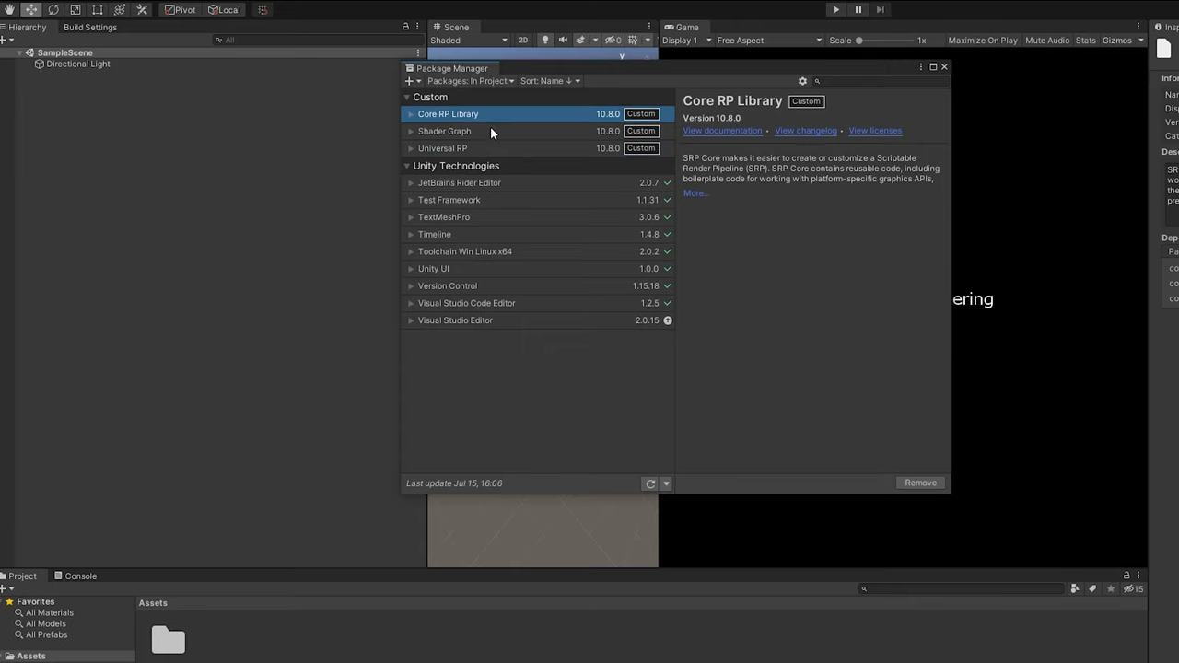
{"action": "left_click", "coordinate": [490, 131]}
Step: List My Assets, search 'oculus' and import the Oculus Integration asset
{"action": "left_click", "coordinate": [481, 80]}
{"action": "left_click", "coordinate": [480, 134]}
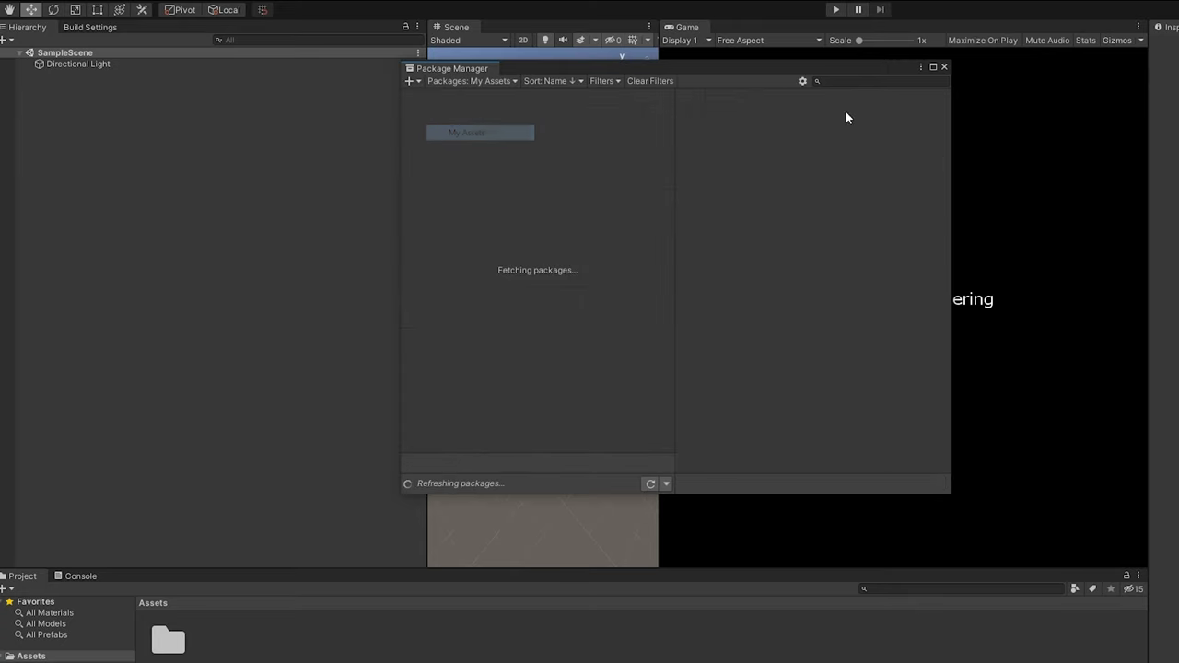
{"action": "left_click", "coordinate": [868, 81]}
{"action": "type", "text": "ocu"}
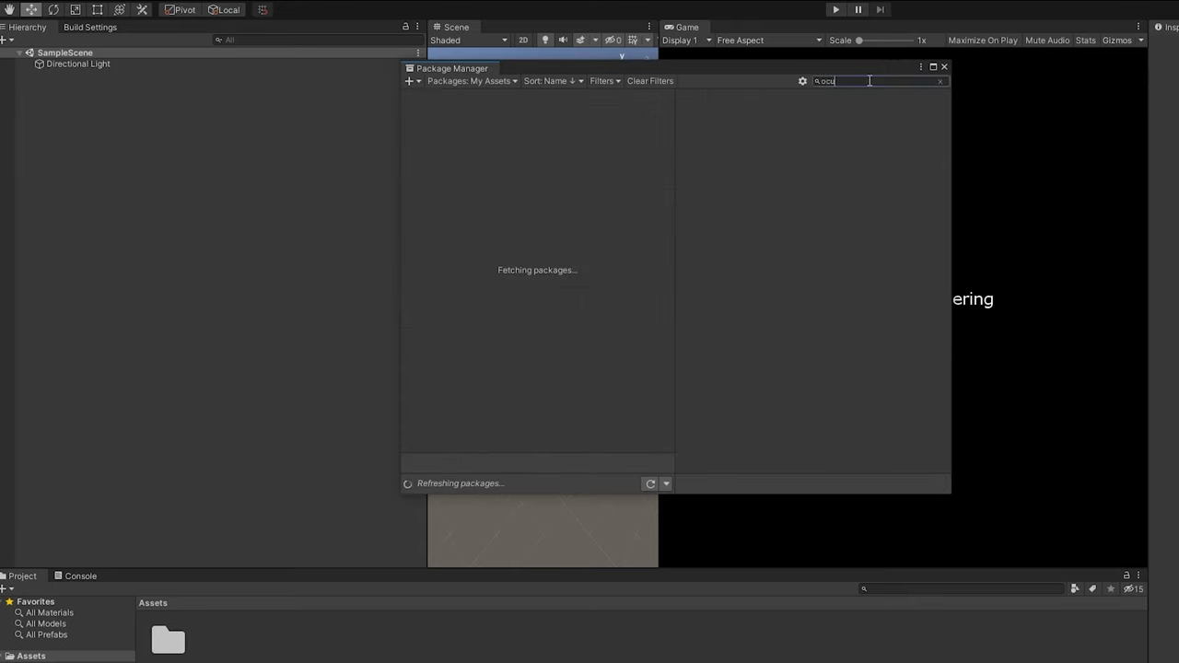
{"action": "type", "text": "lus"}
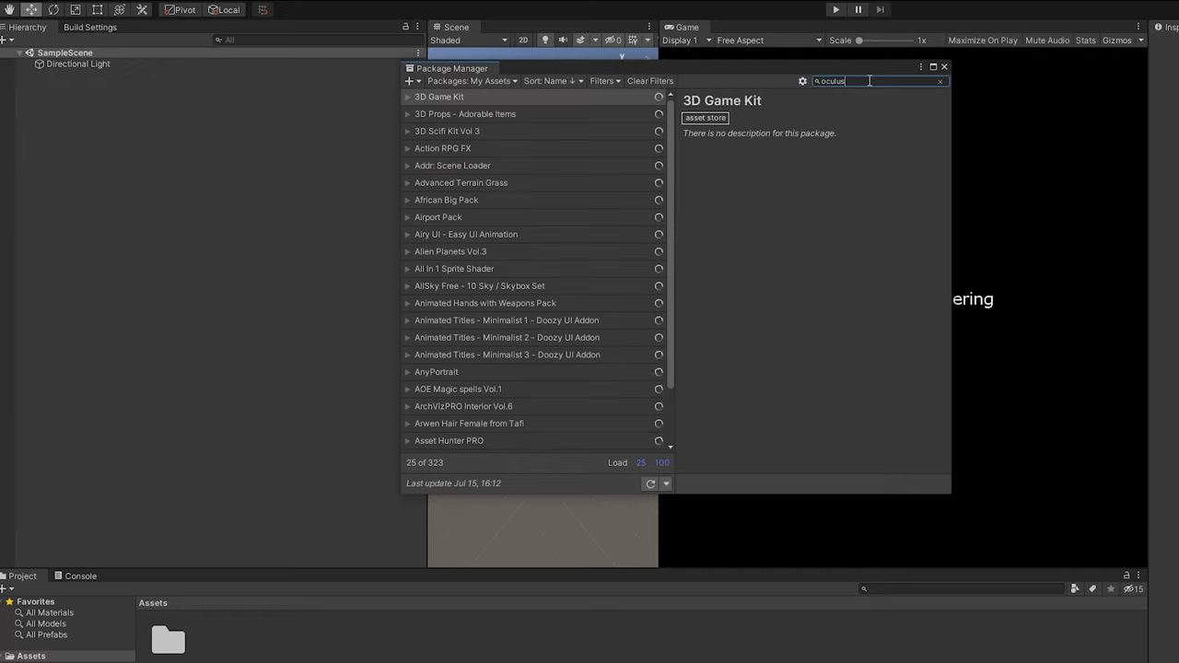
{"action": "left_click", "coordinate": [849, 480]}
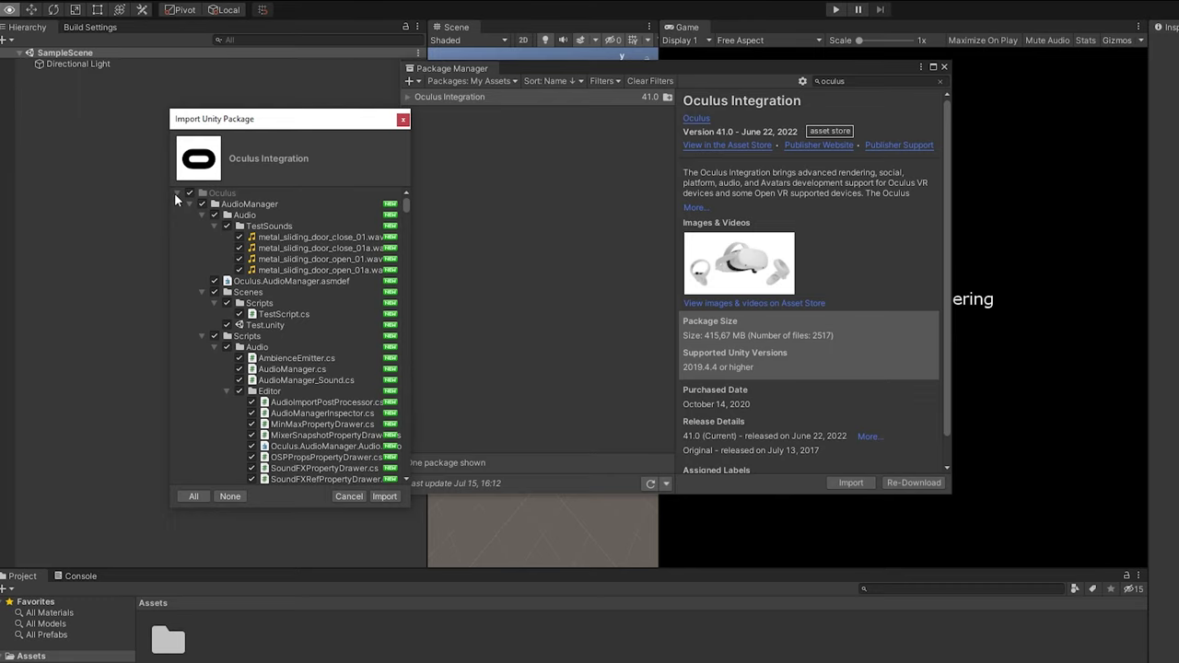
Step: Deselect everything except the Oculus VR folder and import only that folder
{"action": "left_click", "coordinate": [176, 193]}
{"action": "left_click", "coordinate": [176, 193]}
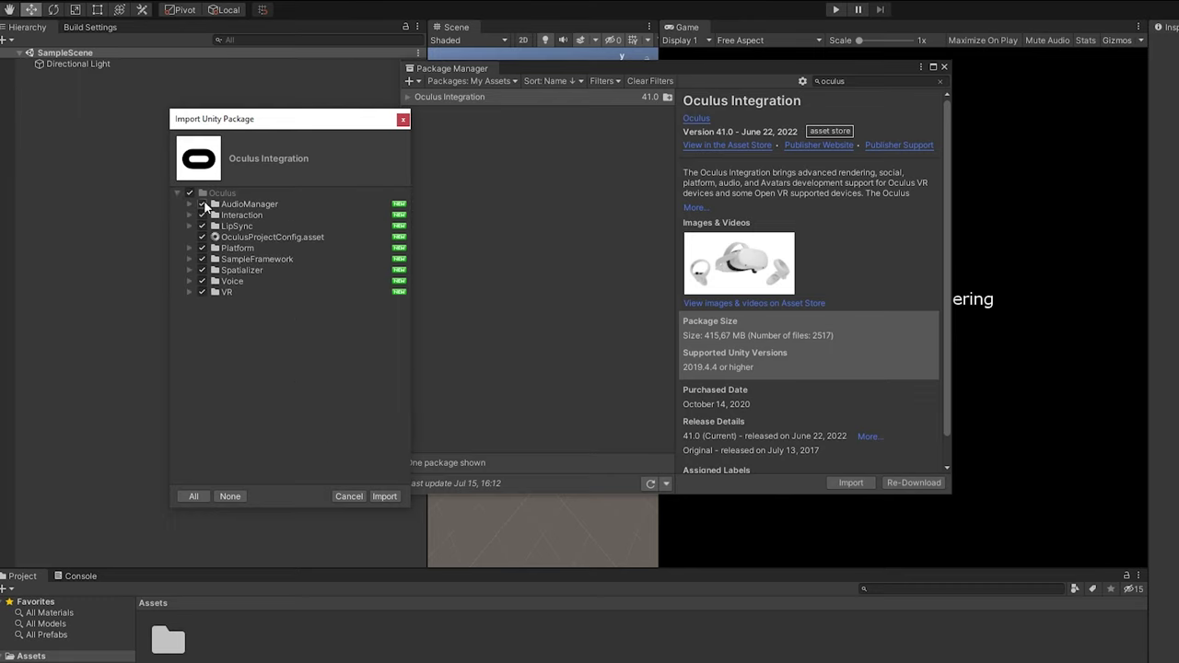
{"action": "left_click", "coordinate": [189, 193]}
{"action": "left_click", "coordinate": [202, 292]}
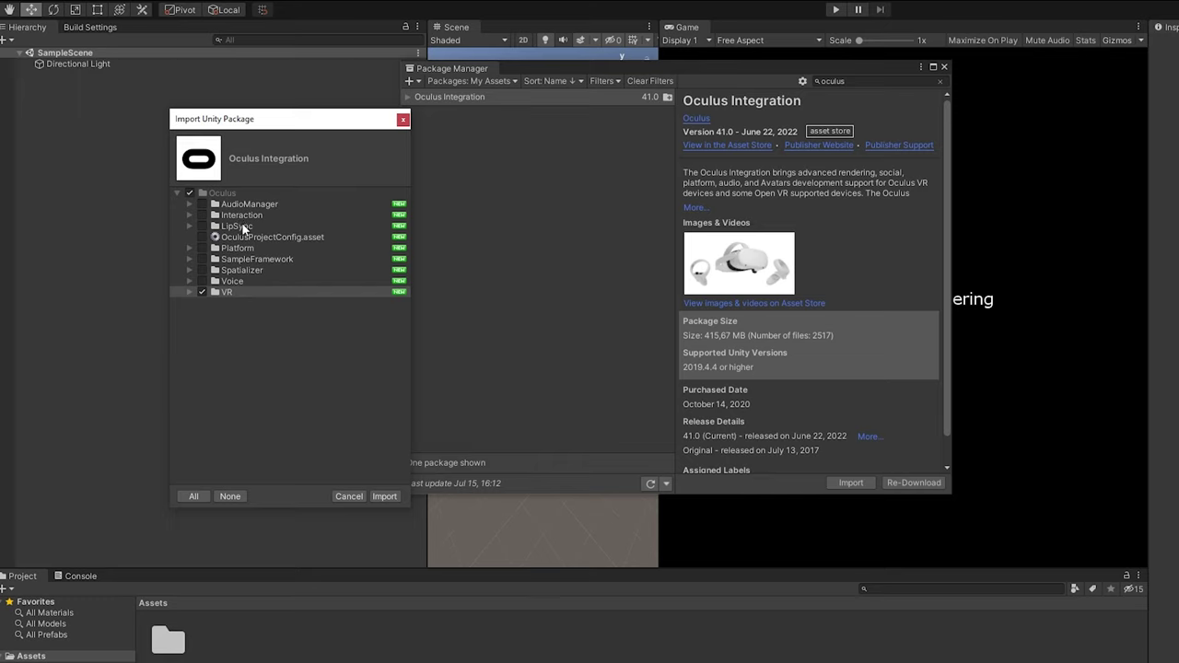
{"action": "left_click", "coordinate": [245, 271]}
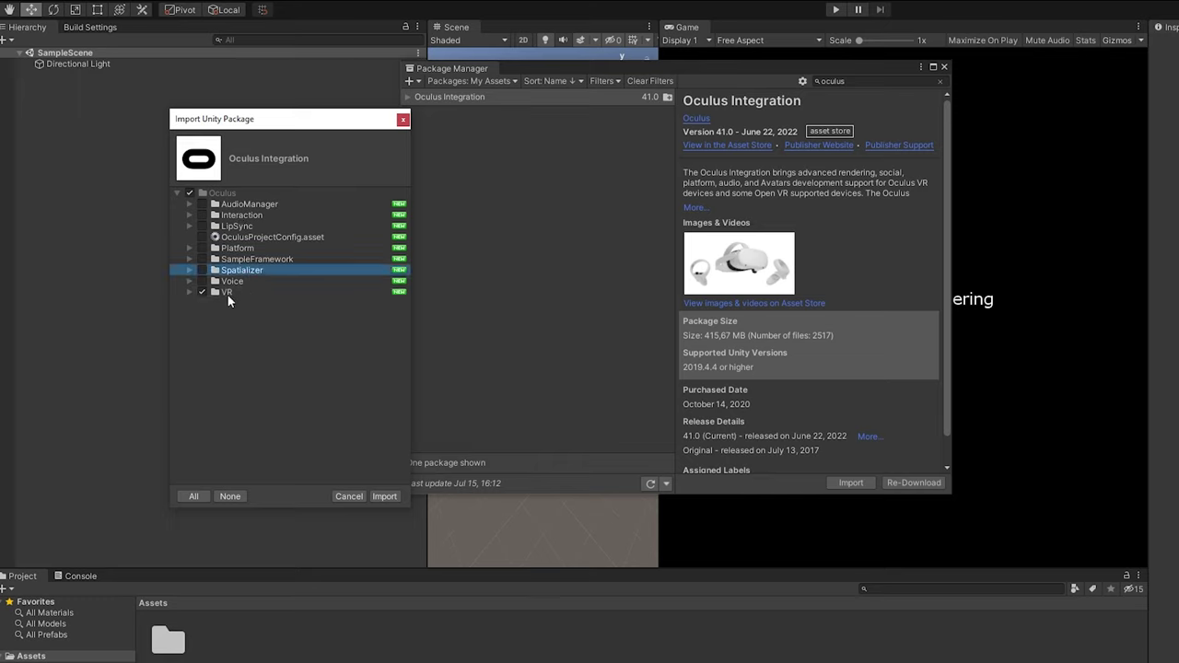
{"action": "left_click", "coordinate": [218, 293]}
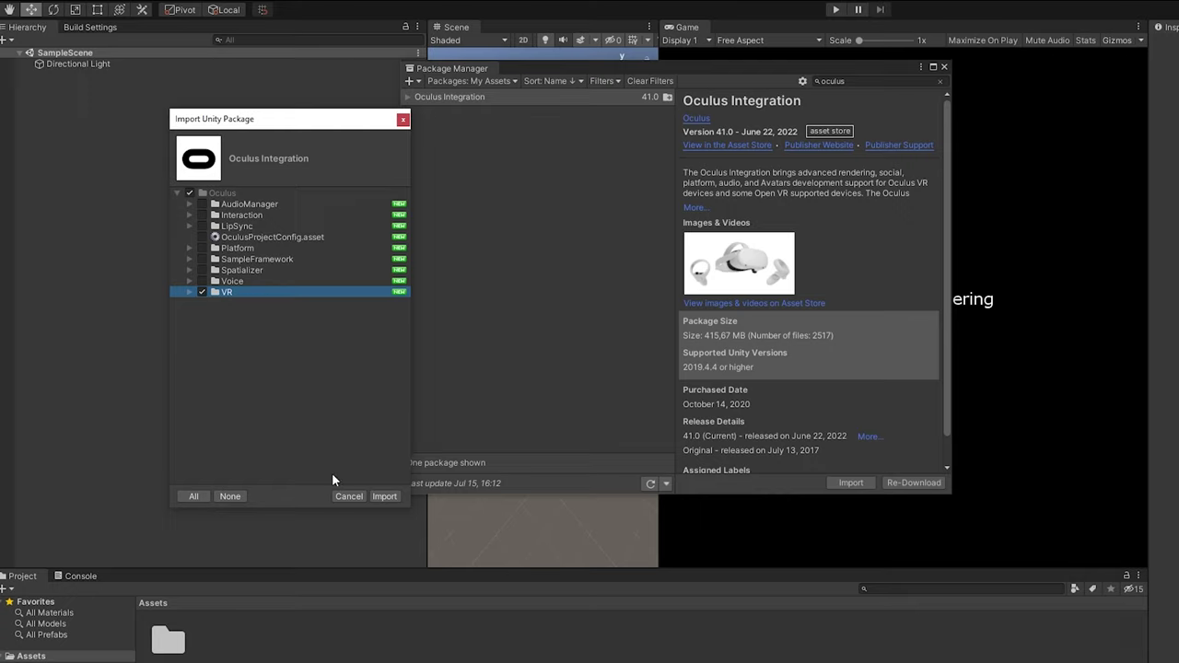
{"action": "left_click", "coordinate": [380, 497]}
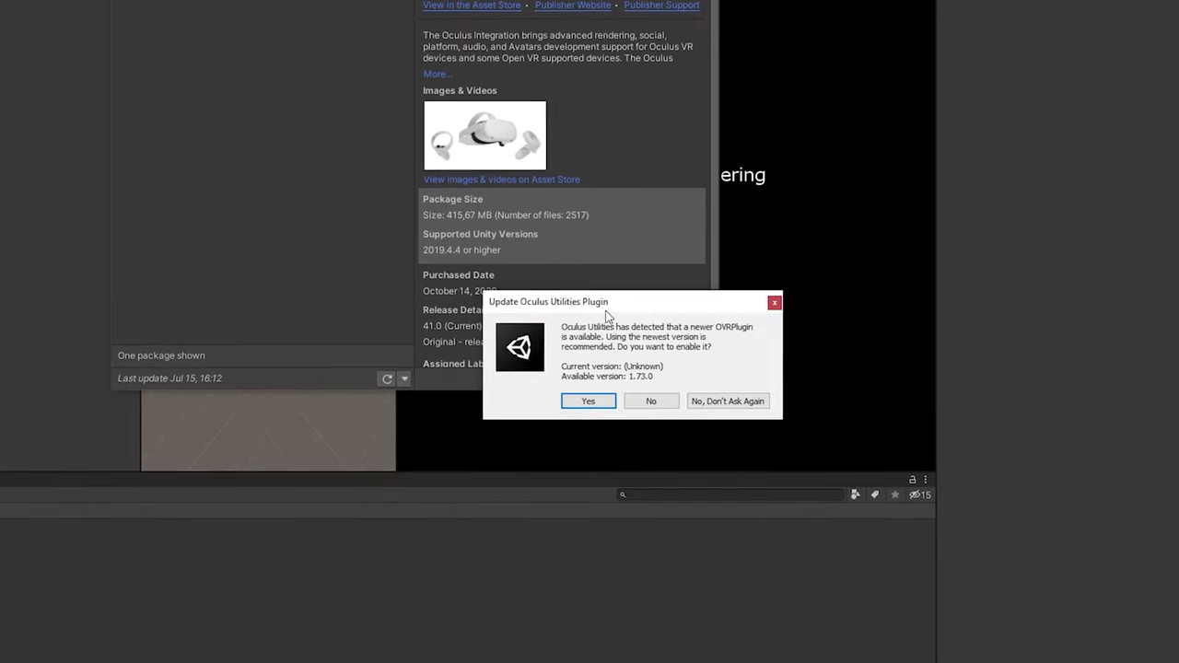
Step: Update OVRPlugin to 1.73.0 with the OpenXR backend and restart the editor
{"action": "left_click", "coordinate": [583, 401]}
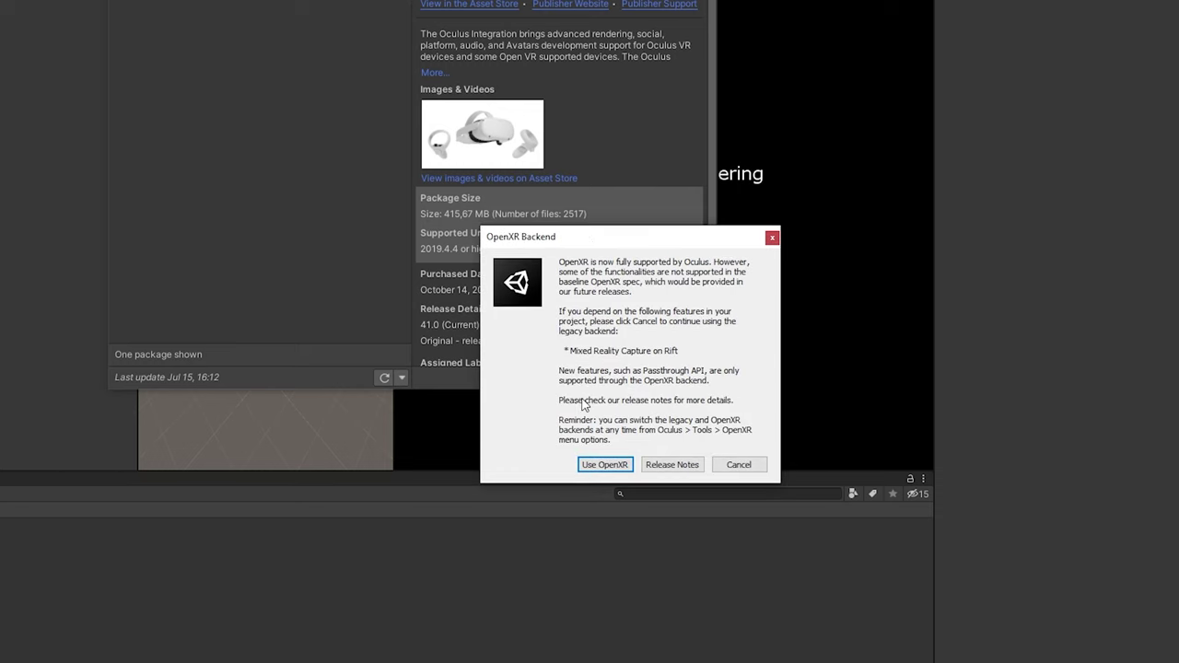
{"action": "left_click", "coordinate": [609, 466]}
{"action": "left_click", "coordinate": [731, 398]}
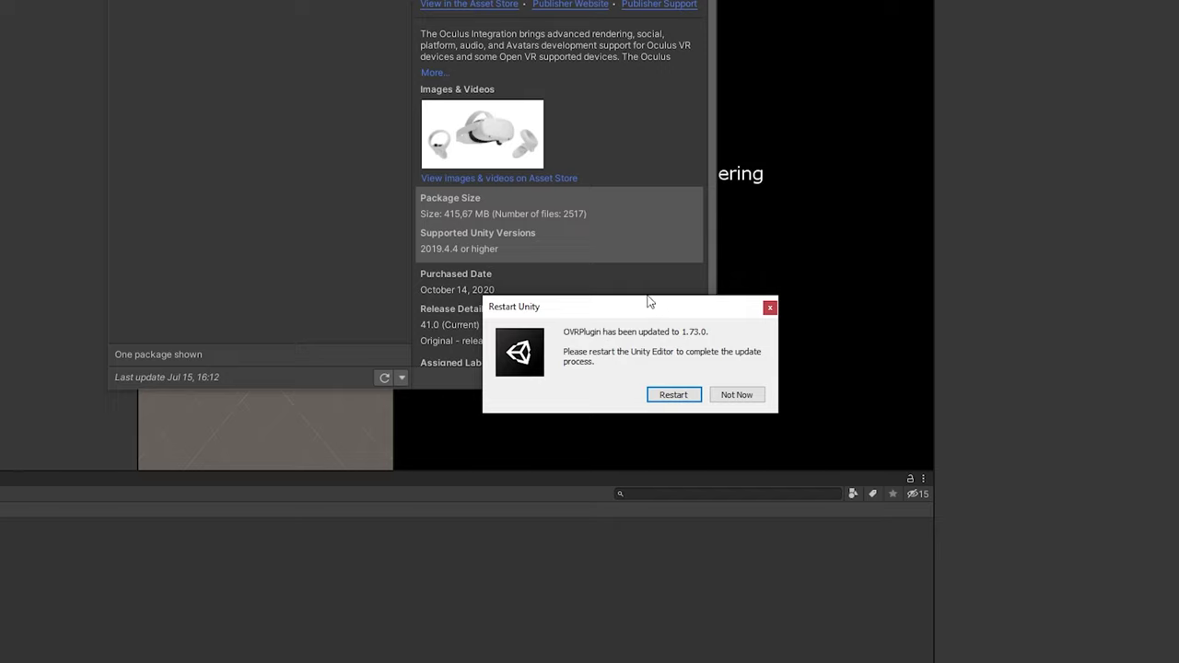
{"action": "left_click", "coordinate": [673, 395]}
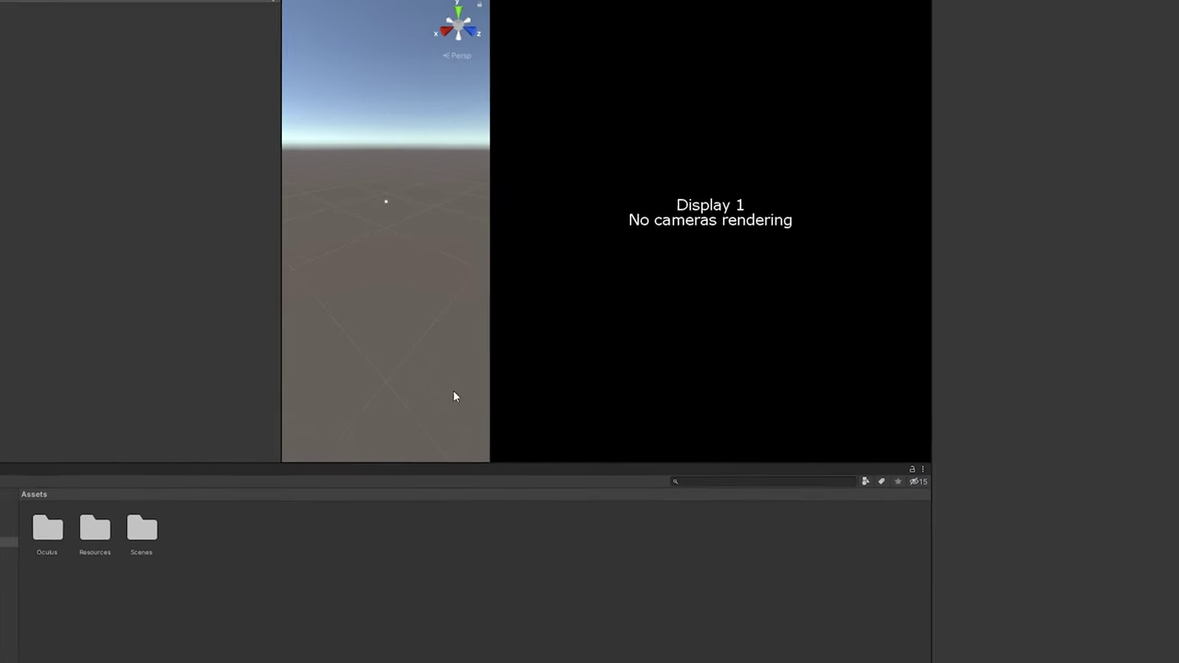
{"action": "left_click", "coordinate": [128, 529]}
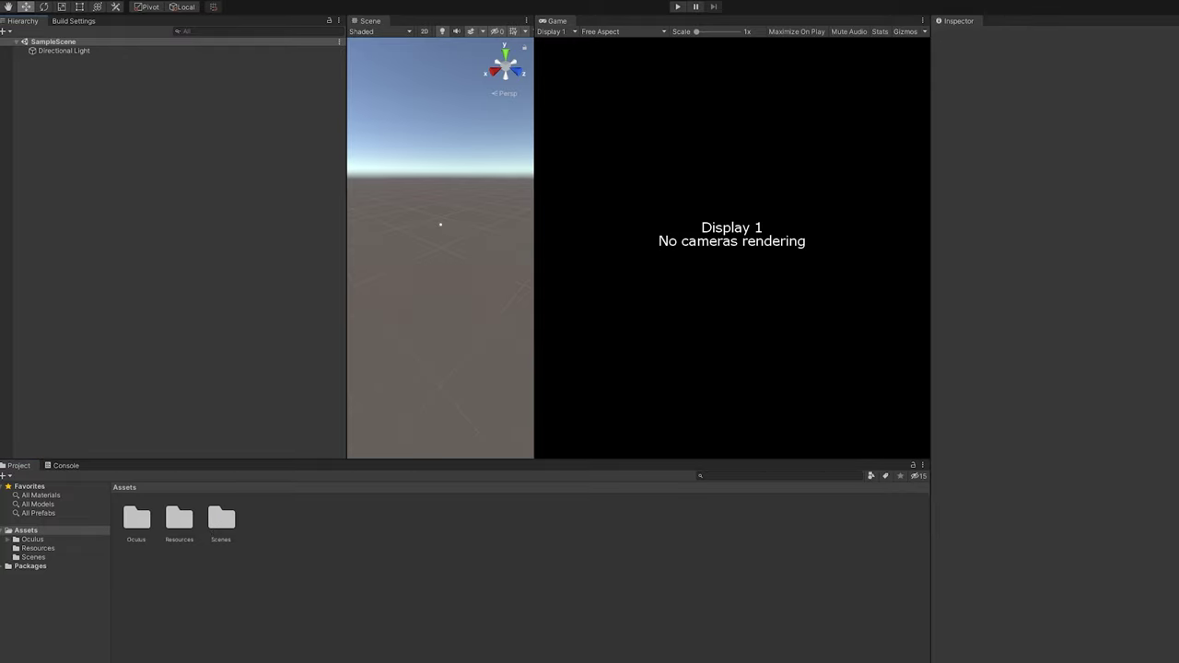
{"action": "left_click", "coordinate": [46, 3]}
Step: Install XR Plug-in Management and enable the Oculus provider on the Android tab
{"action": "left_click", "coordinate": [93, 320]}
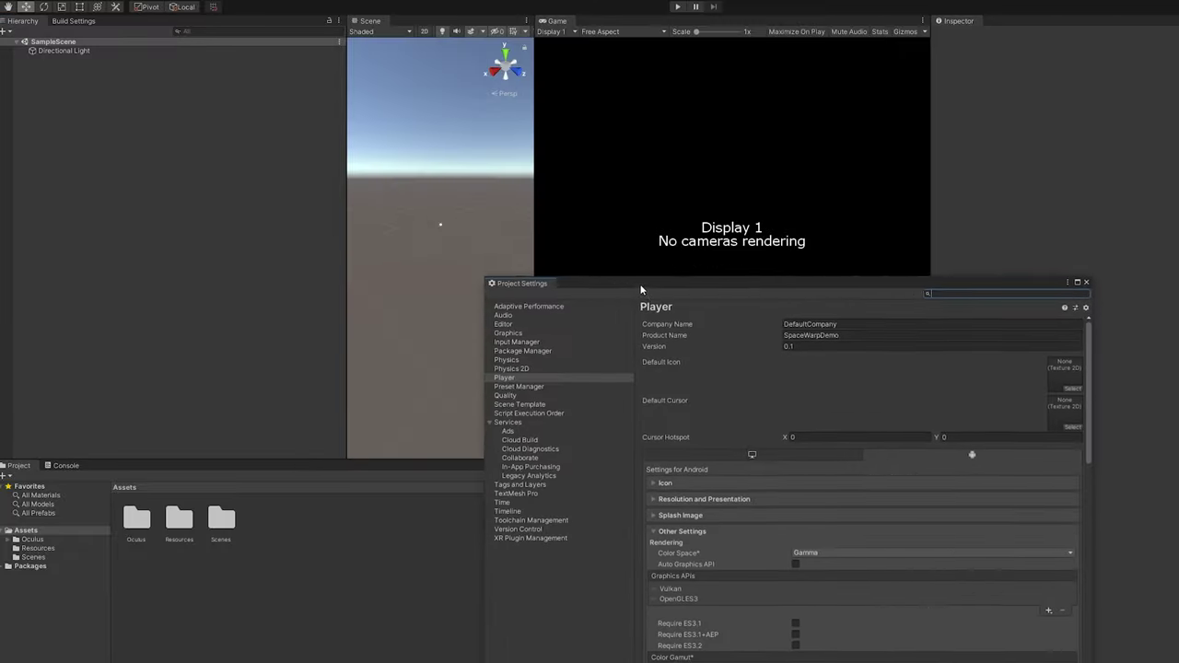
{"action": "left_click_drag", "start_coordinate": [530, 282], "coordinate": [398, 150]}
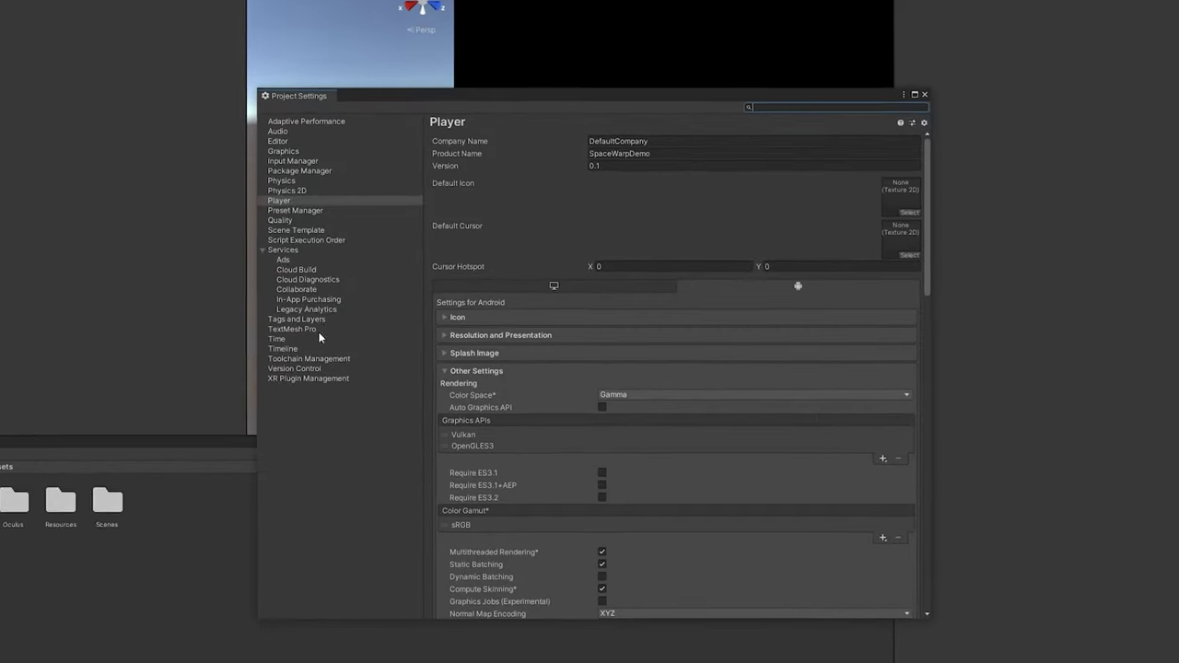
{"action": "left_click", "coordinate": [231, 359]}
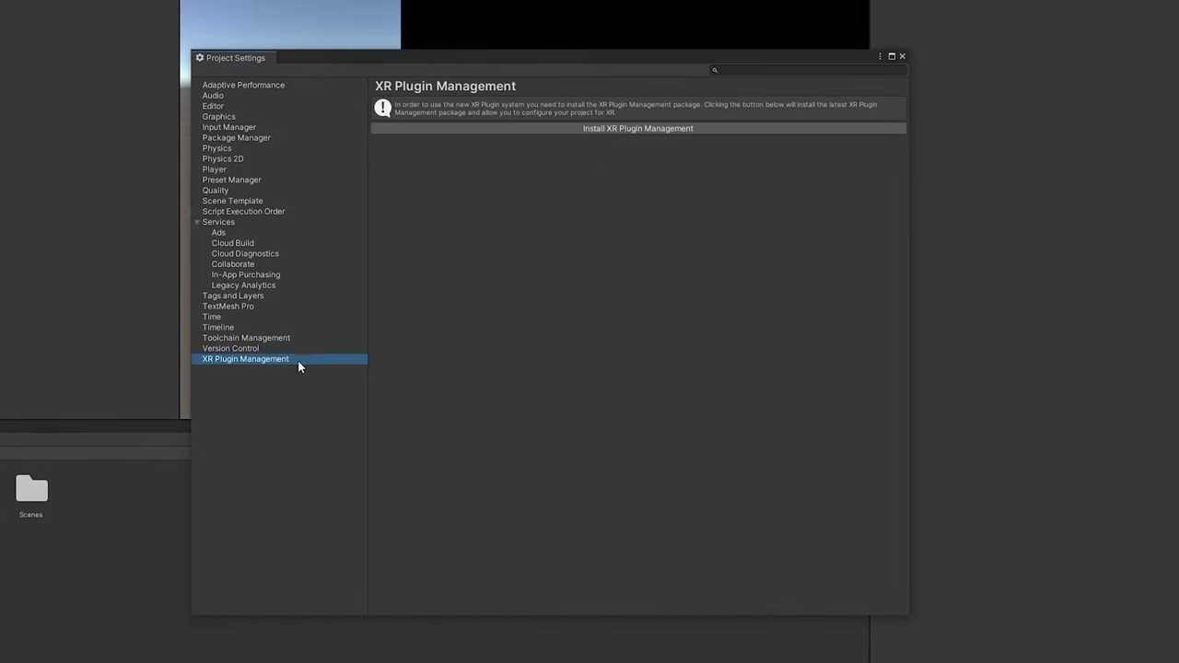
{"action": "left_click", "coordinate": [628, 131]}
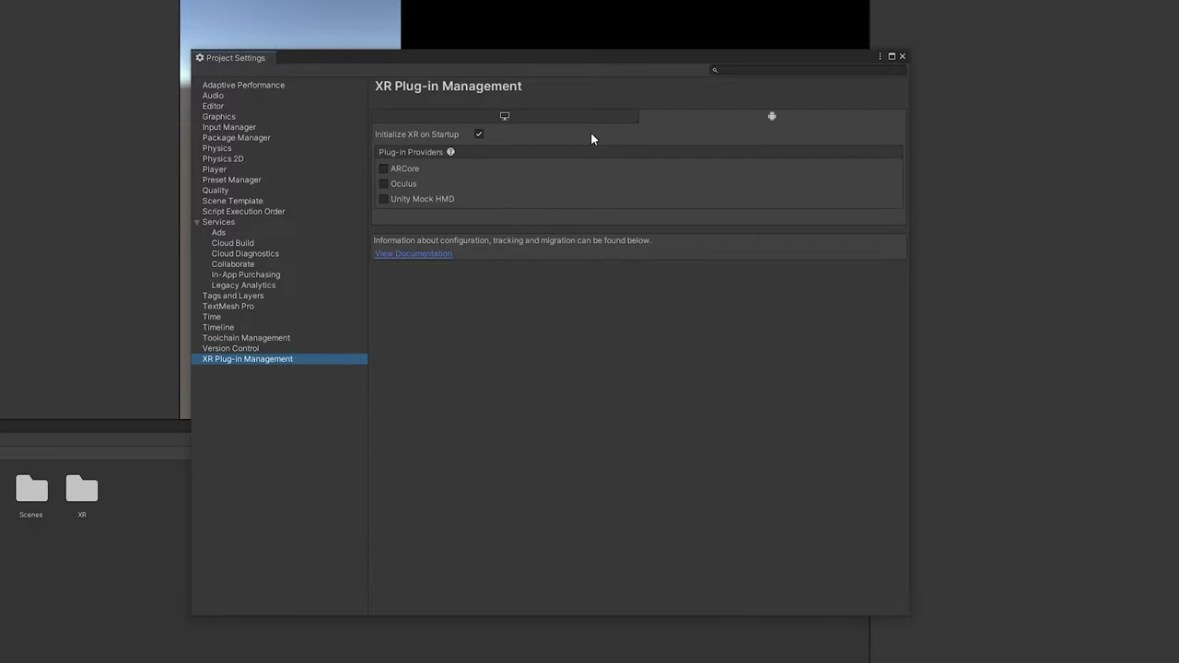
{"action": "left_click", "coordinate": [384, 184]}
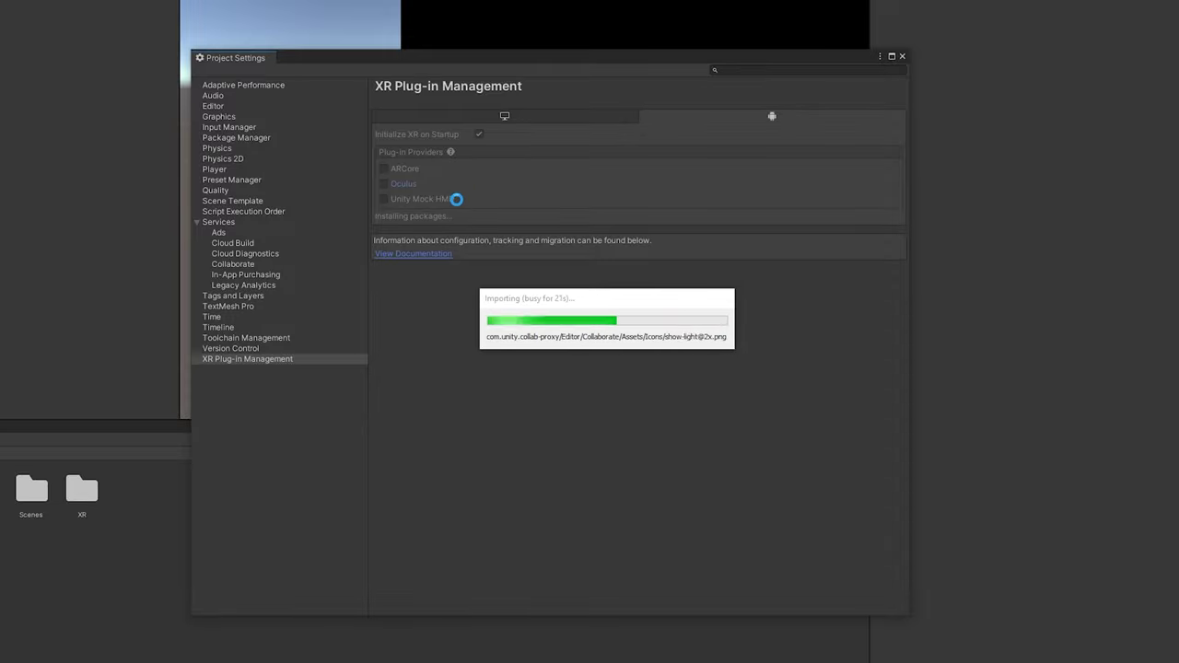
{"action": "left_click", "coordinate": [221, 369]}
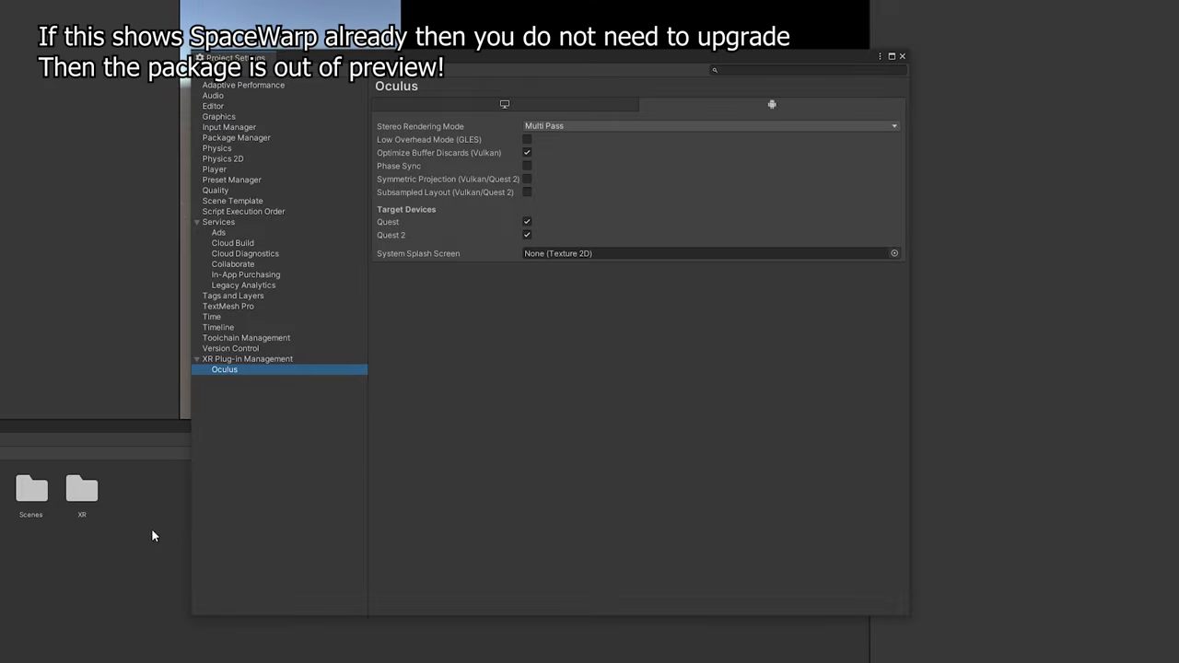
Step: Open the project's Packages/manifest.json in Microsoft Visual Studio 2022 via File Explorer
{"action": "right_click", "coordinate": [145, 494]}
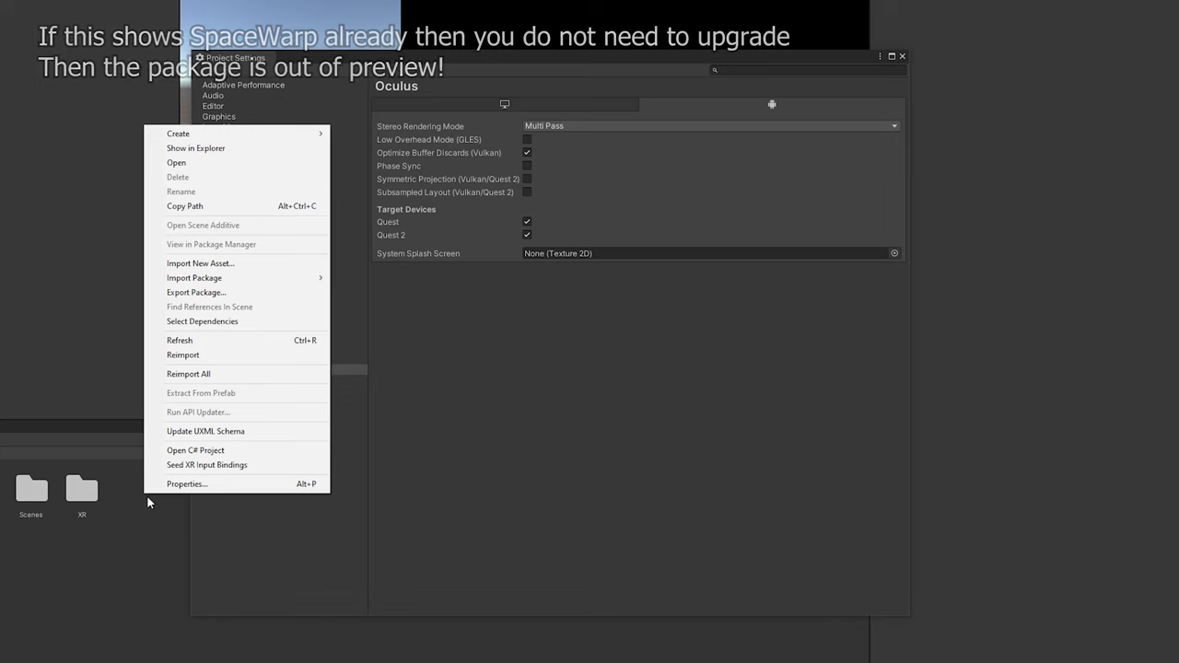
{"action": "left_click", "coordinate": [197, 150]}
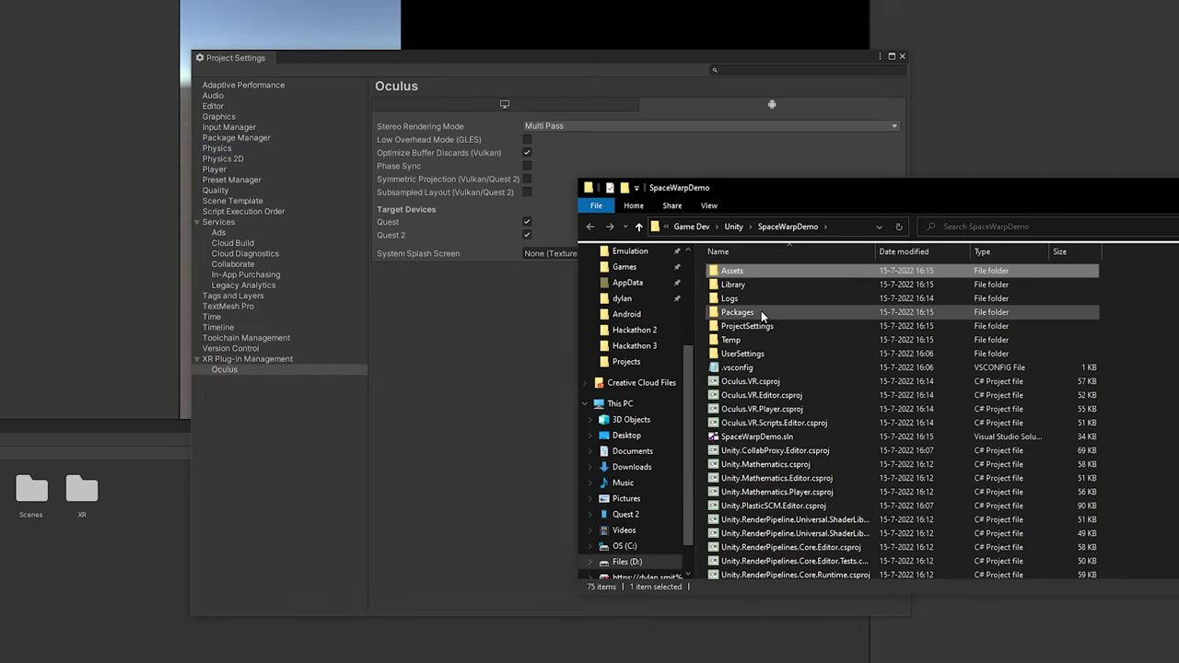
{"action": "double_click", "coordinate": [745, 313]}
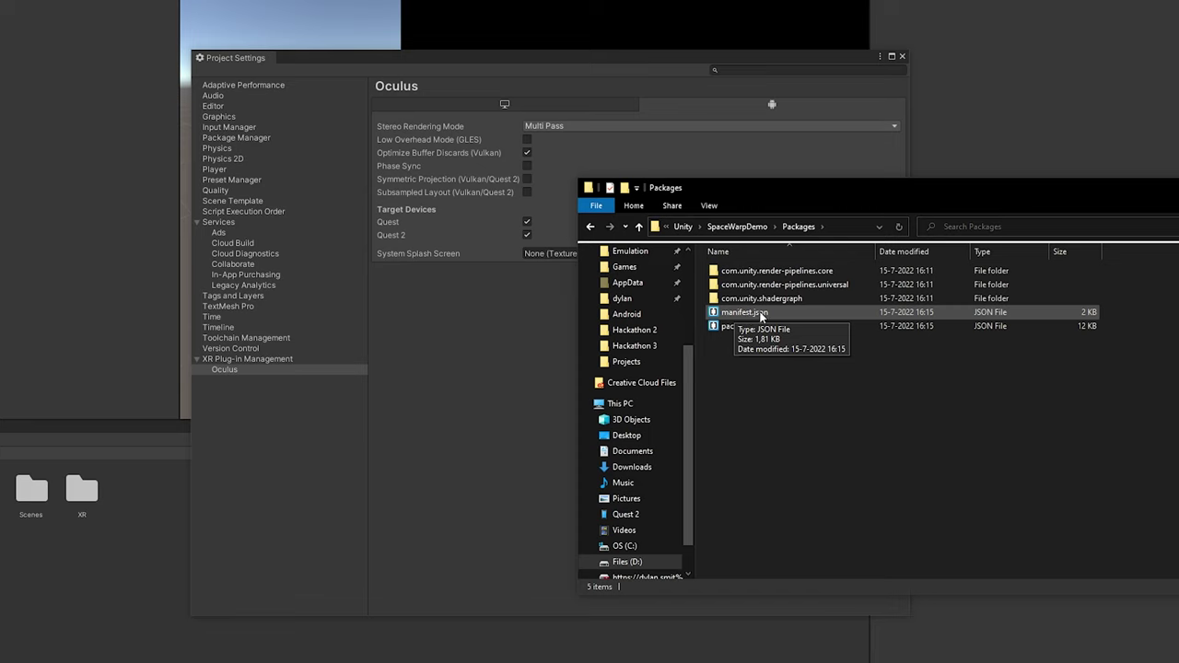
{"action": "right_click", "coordinate": [761, 314]}
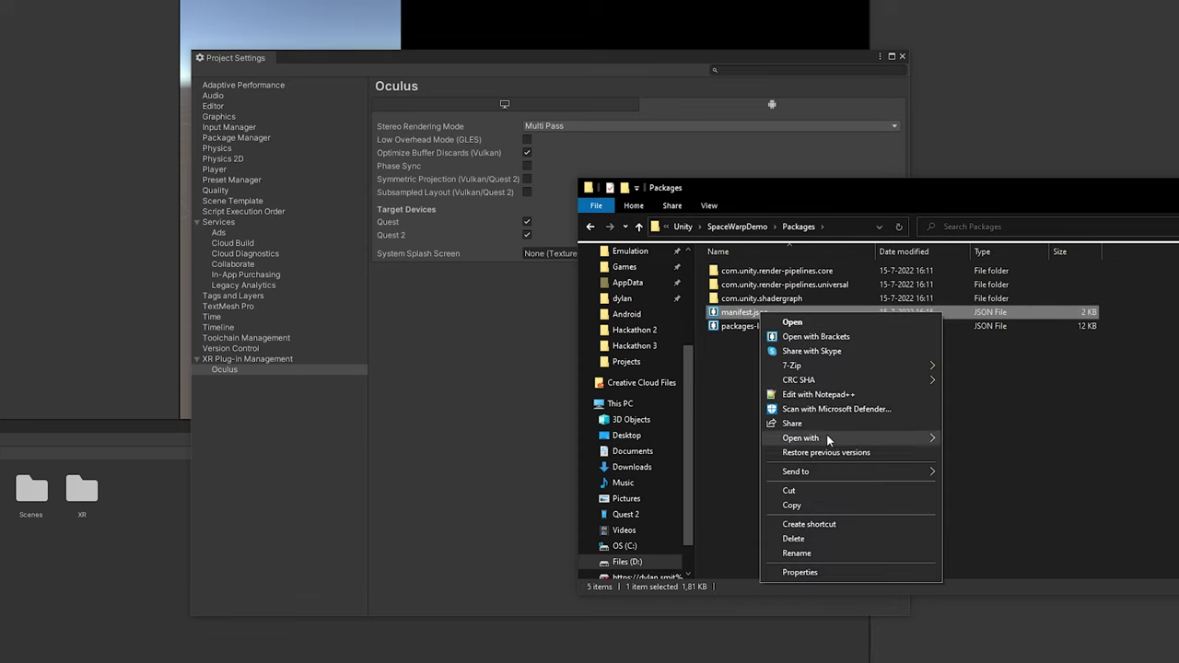
{"action": "mouse_move", "coordinate": [822, 438]}
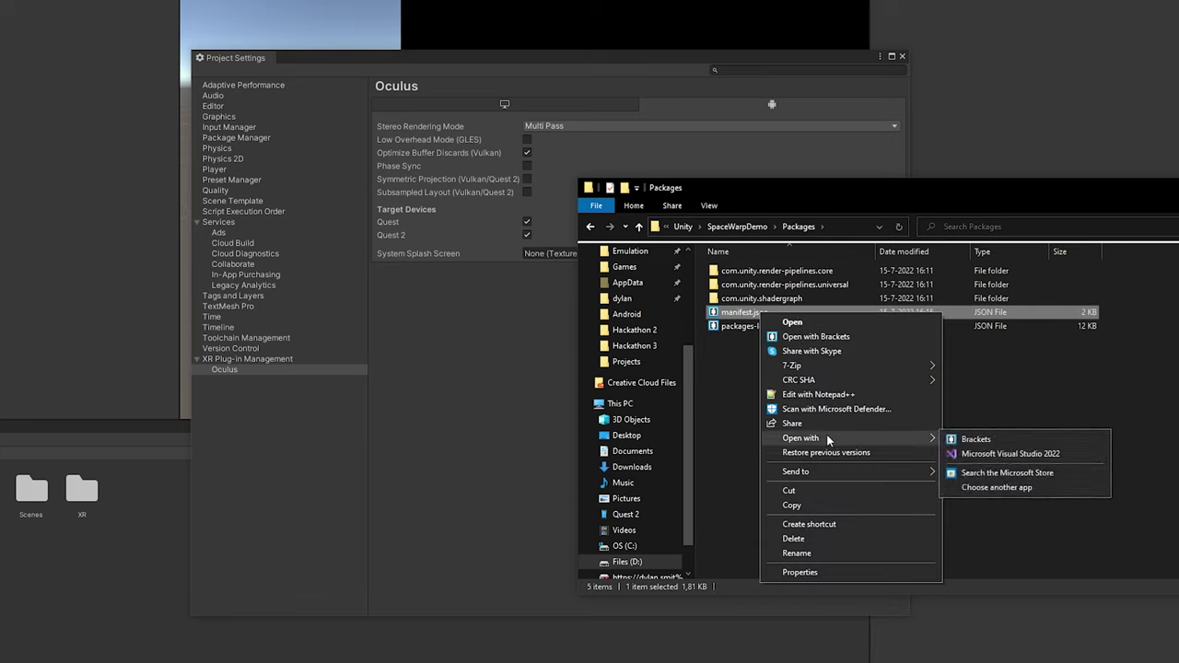
{"action": "left_click", "coordinate": [989, 454]}
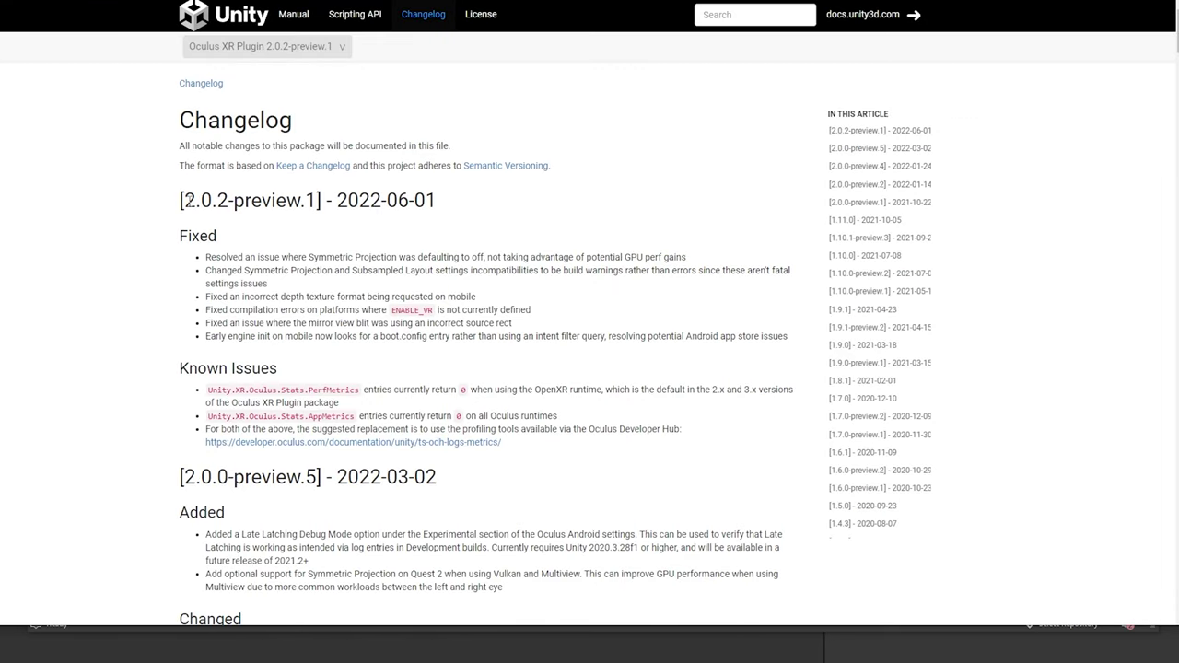
Step: Copy the Oculus XR Plugin version 2.0.2-preview.1 from the changelog and return to manifest.json
{"action": "left_click_drag", "start_coordinate": [185, 200], "coordinate": [317, 199]}
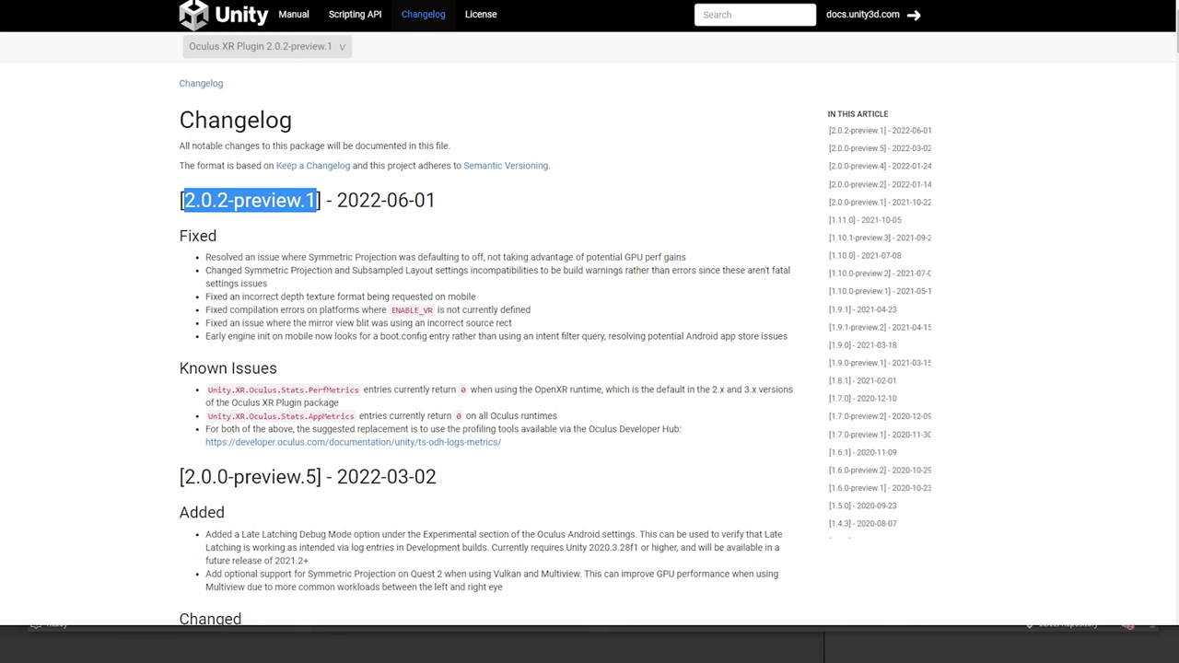
{"action": "key", "text": "alt+Tab"}
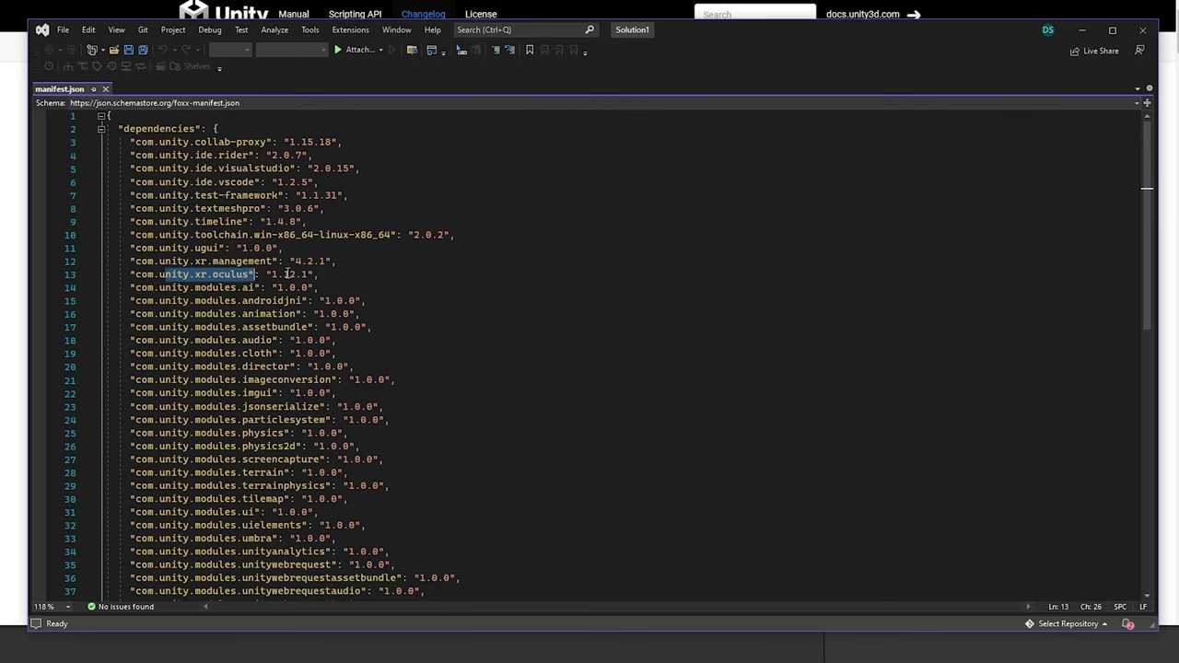
Step: Replace the com.unity.xr.oculus version 1.12.1 with 2.0.2-preview.1 in manifest.json and save it
{"action": "left_click_drag", "start_coordinate": [272, 274], "coordinate": [310, 275]}
{"action": "key", "text": "ctrl+v"}
{"action": "key", "text": "ctrl+s"}
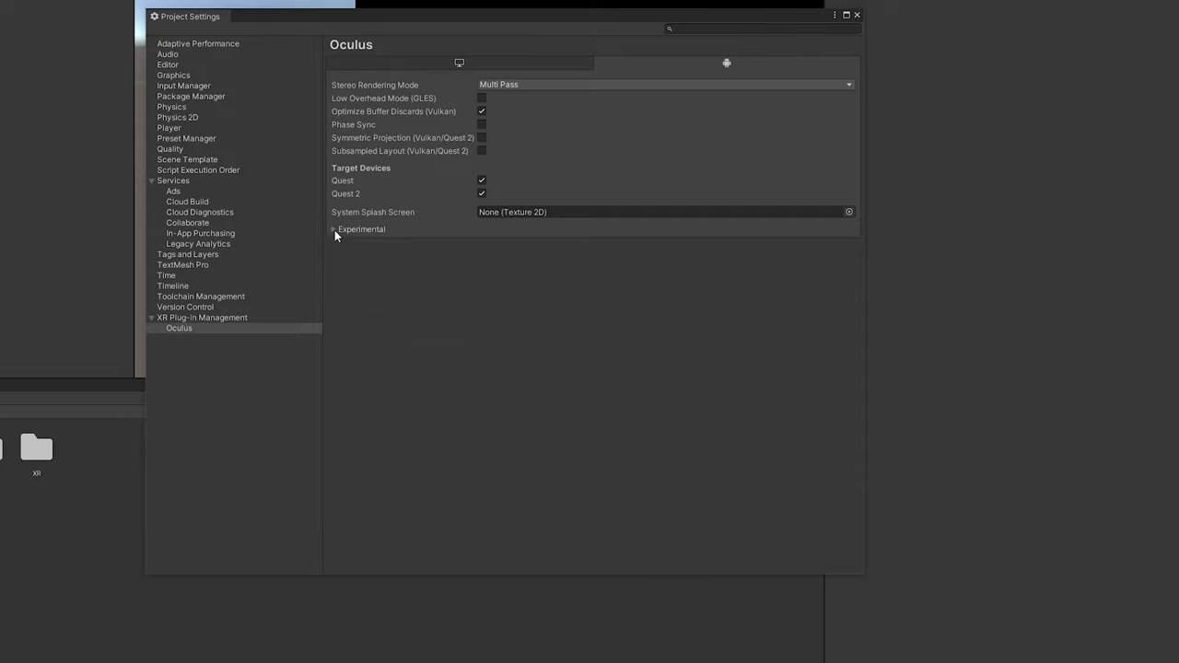
Step: Enable the Experimental Late Latching and SpaceWarp options and set Stereo Rendering Mode to Multiview
{"action": "left_click", "coordinate": [334, 230]}
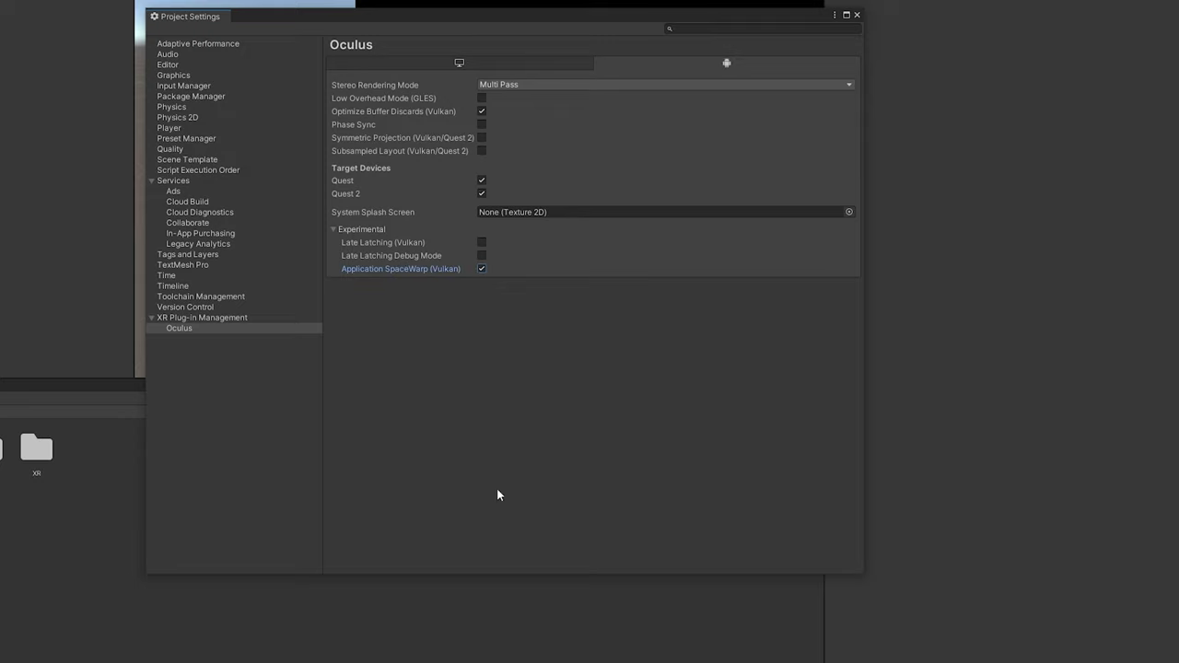
{"action": "left_click", "coordinate": [480, 242]}
{"action": "mouse_move", "coordinate": [447, 241]}
{"action": "mouse_move", "coordinate": [373, 270]}
{"action": "left_click", "coordinate": [500, 85]}
{"action": "left_click", "coordinate": [513, 116]}
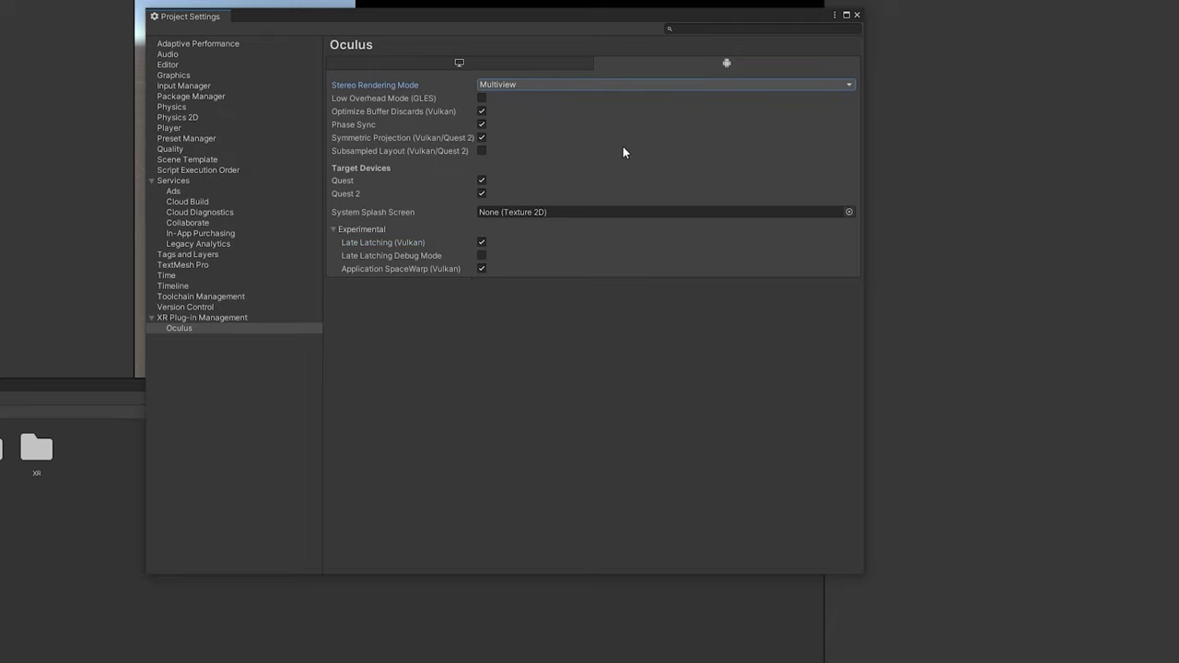
Step: Create a URP Pipeline Asset (Forward Renderer) in Assets, keeping its default name
{"action": "left_click", "coordinate": [176, 148]}
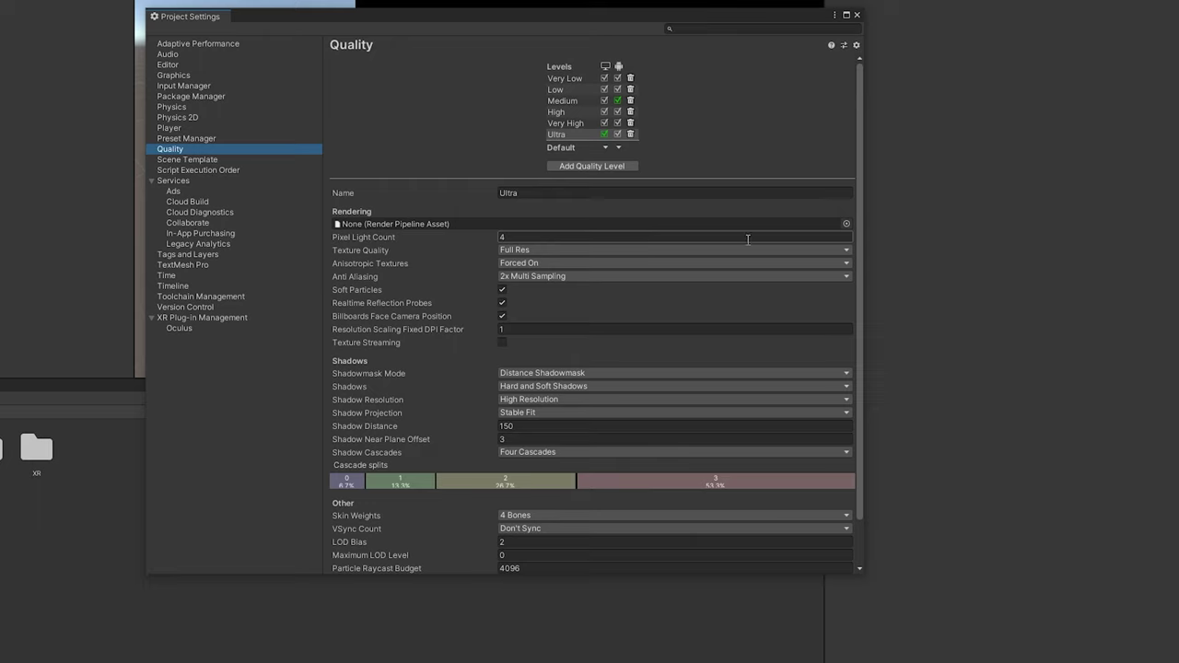
{"action": "left_click_drag", "start_coordinate": [347, 19], "coordinate": [819, 0]}
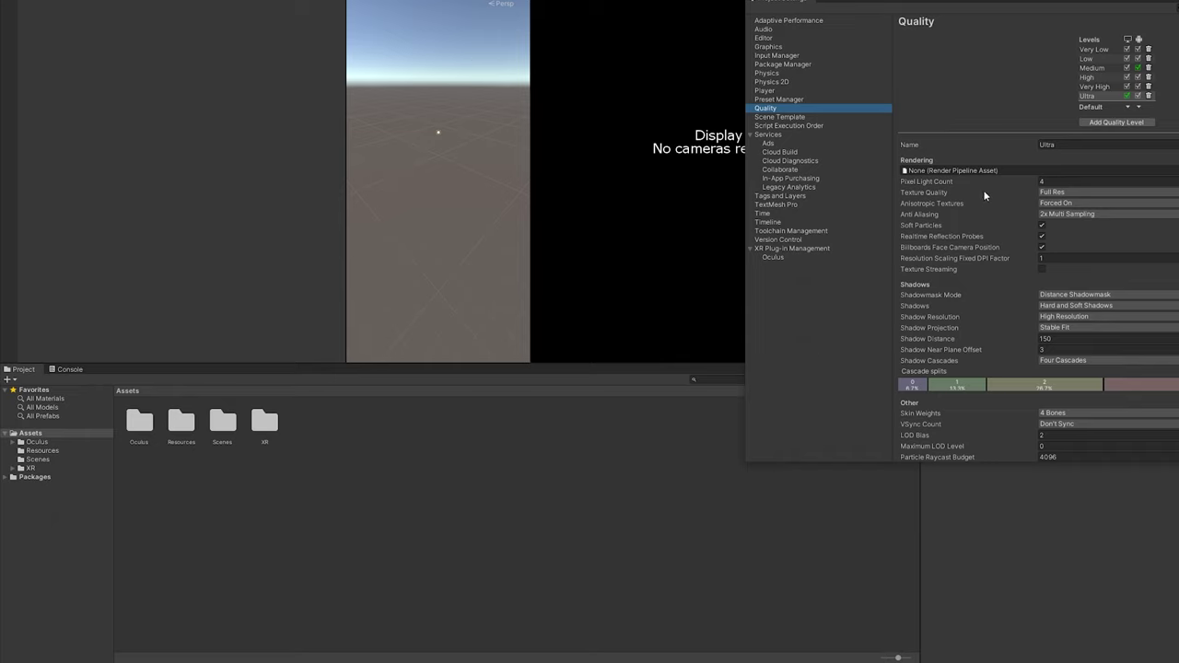
{"action": "right_click", "coordinate": [334, 460]}
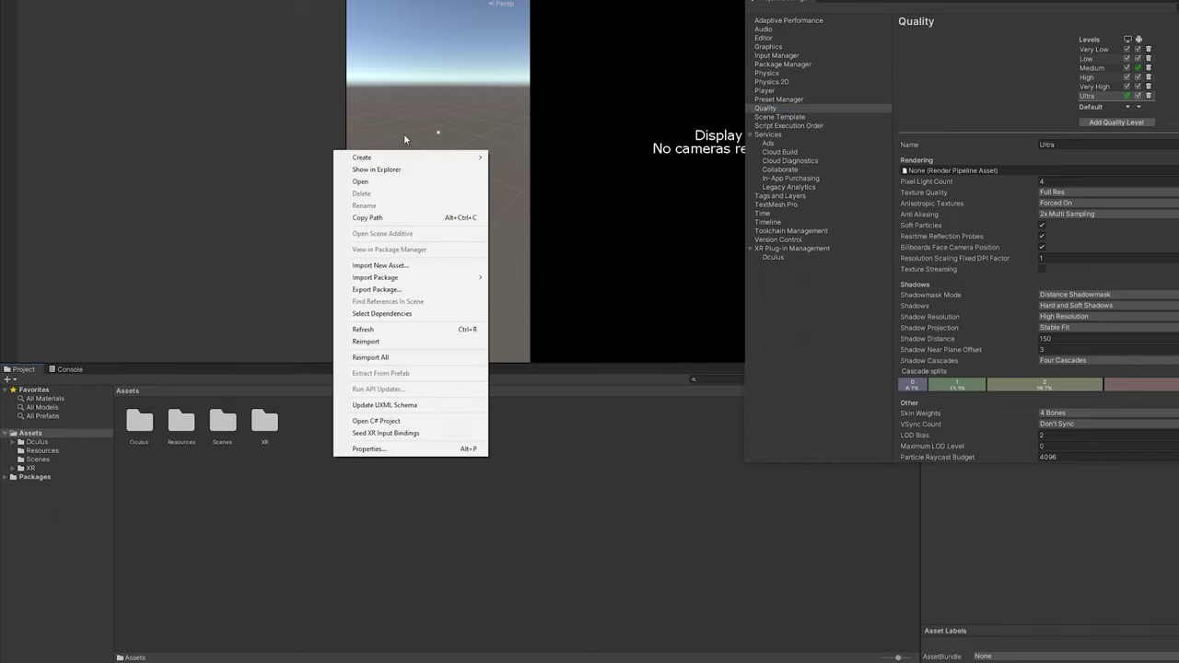
{"action": "mouse_move", "coordinate": [401, 158]}
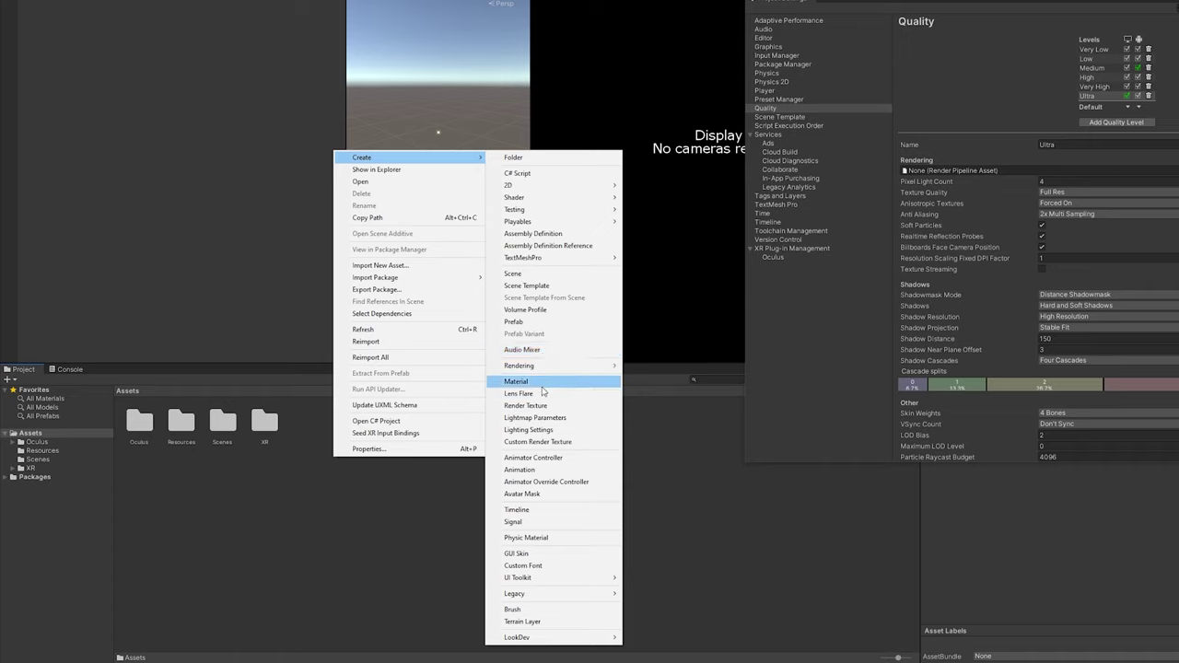
{"action": "mouse_move", "coordinate": [543, 371]}
{"action": "mouse_move", "coordinate": [653, 367]}
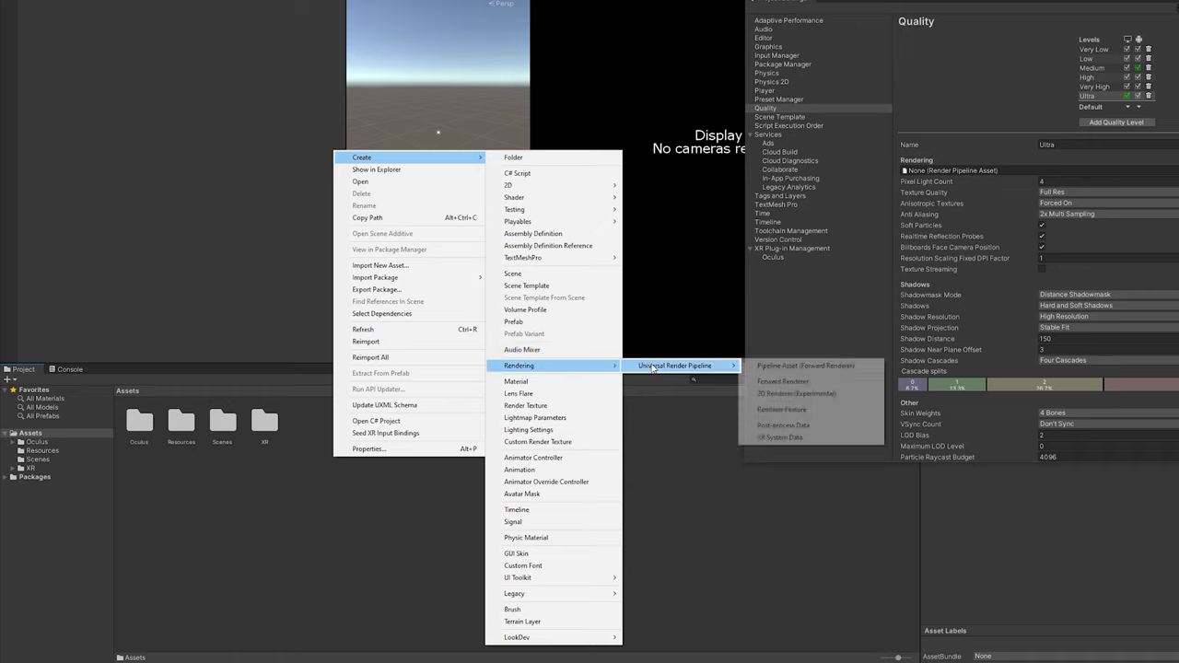
{"action": "left_click", "coordinate": [822, 370]}
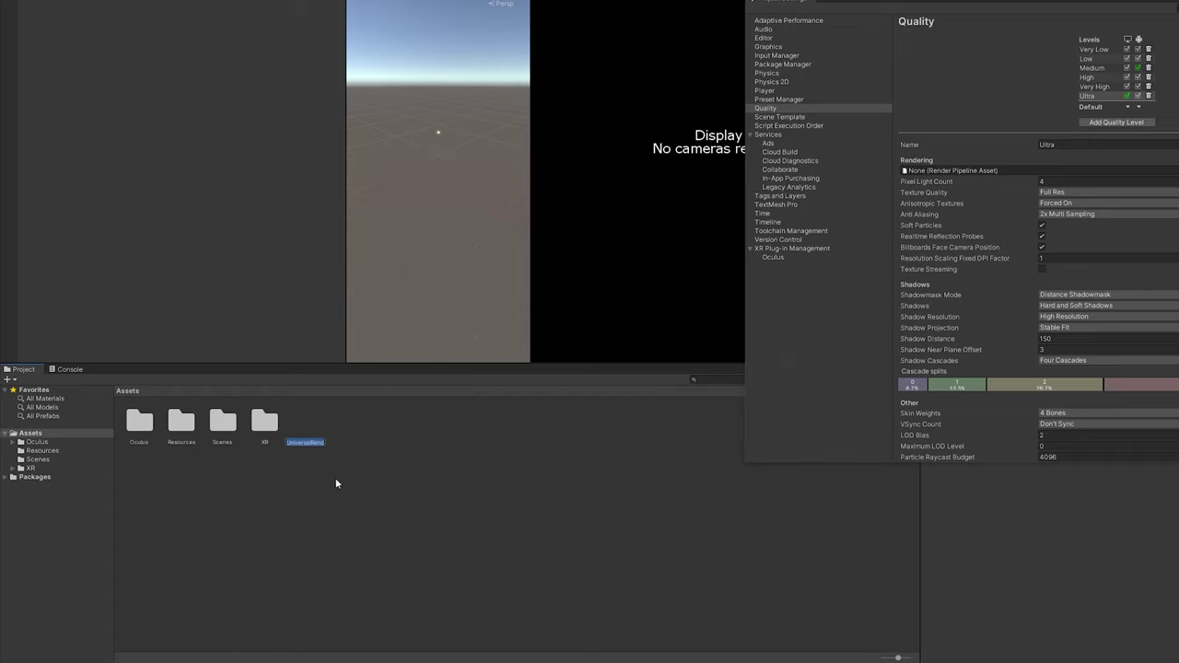
{"action": "key", "text": "Return"}
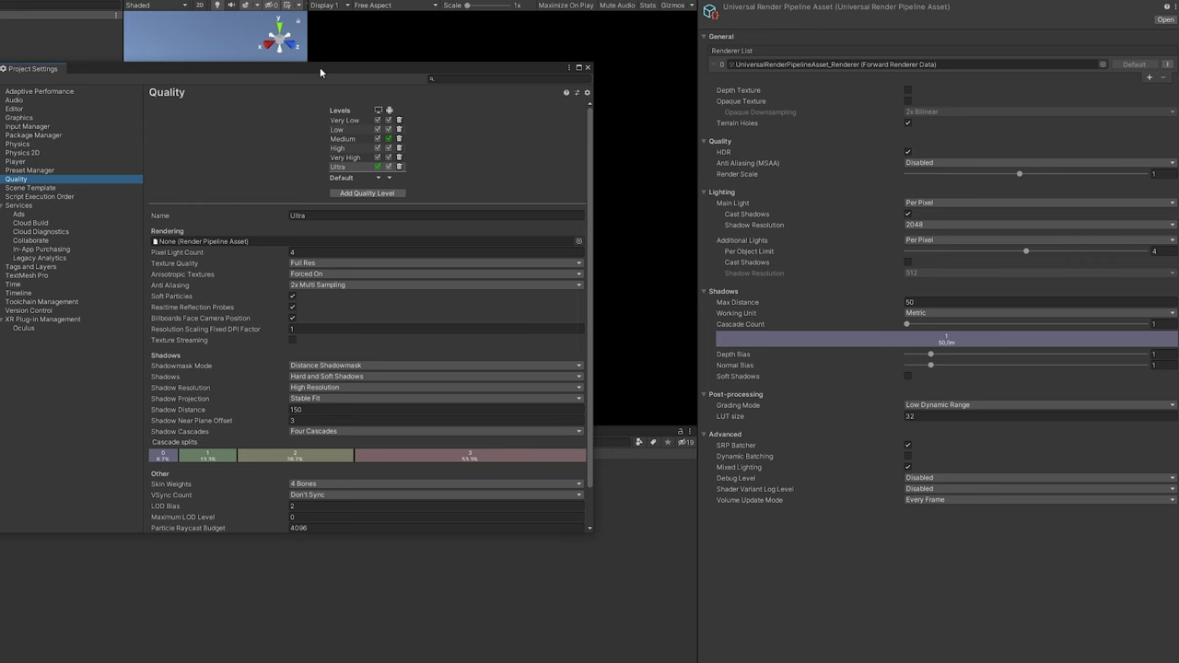
Step: Assign UniversalRenderPipelineAsset as the render pipeline for the Ultra quality level
{"action": "left_click_drag", "start_coordinate": [322, 73], "coordinate": [715, 77]}
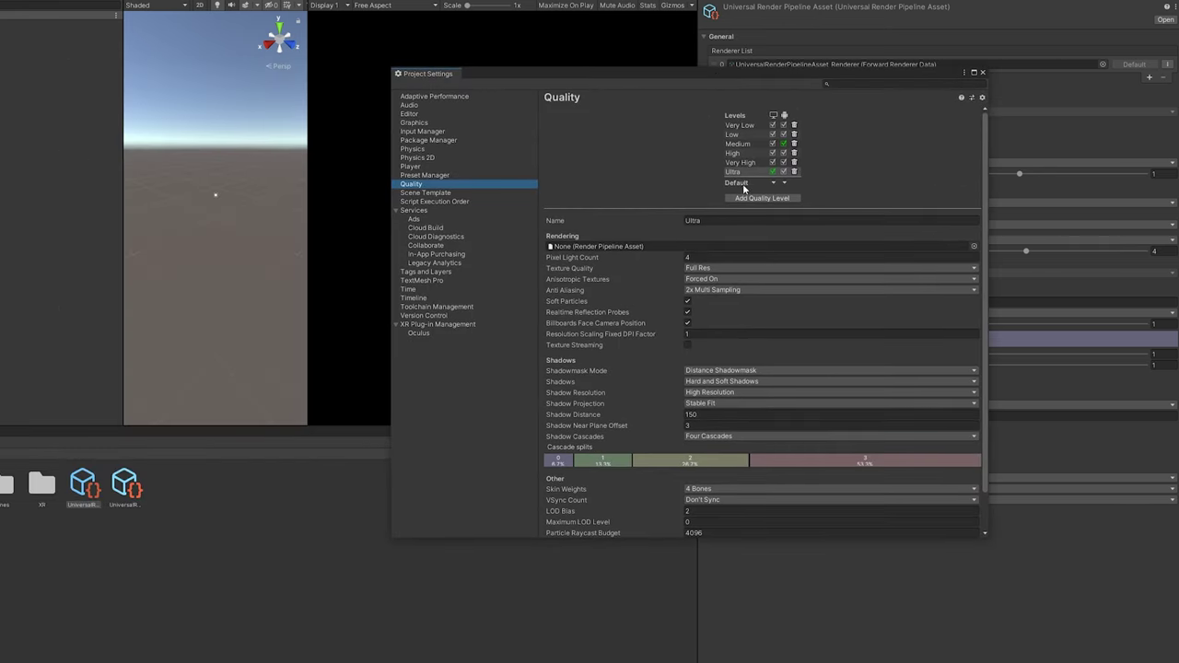
{"action": "left_click", "coordinate": [974, 247]}
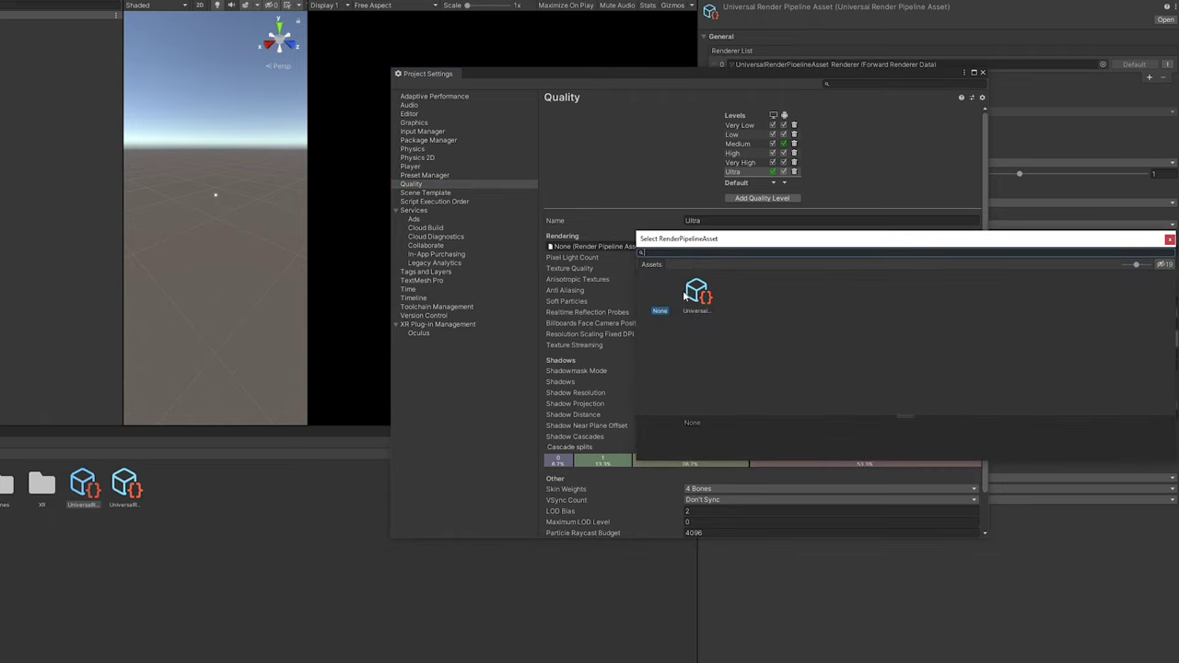
{"action": "double_click", "coordinate": [697, 291]}
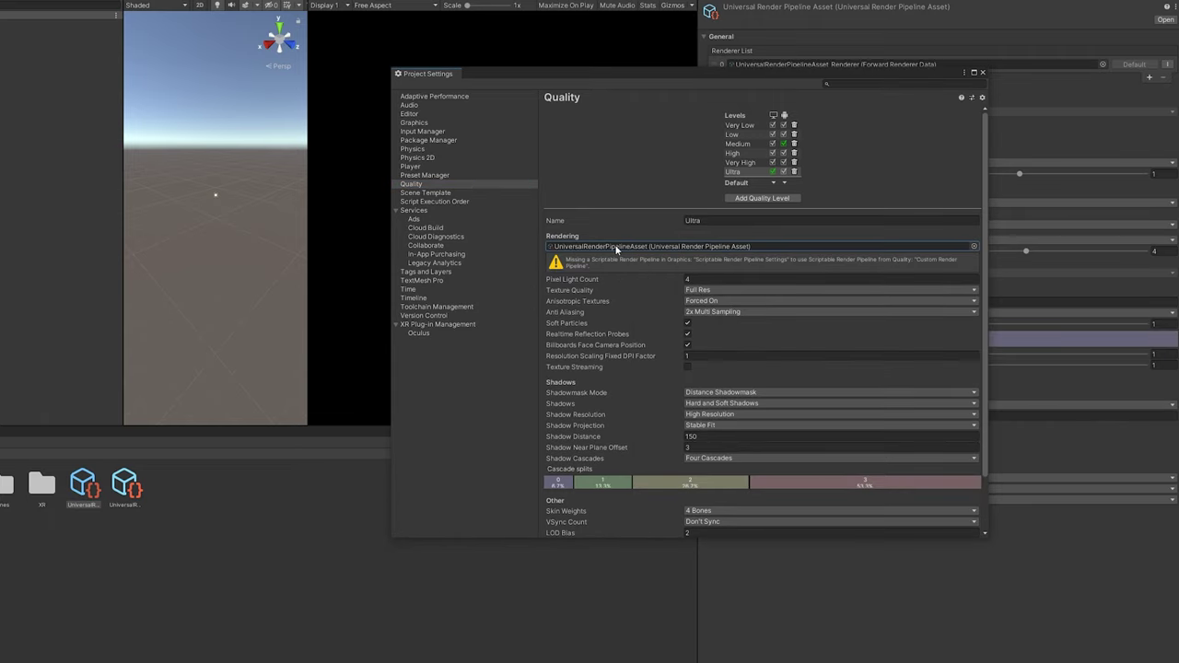
Step: Assign UniversalRenderPipelineAsset as the Scriptable Render Pipeline in Graphics settings
{"action": "left_click", "coordinate": [414, 124]}
{"action": "left_click", "coordinate": [973, 123]}
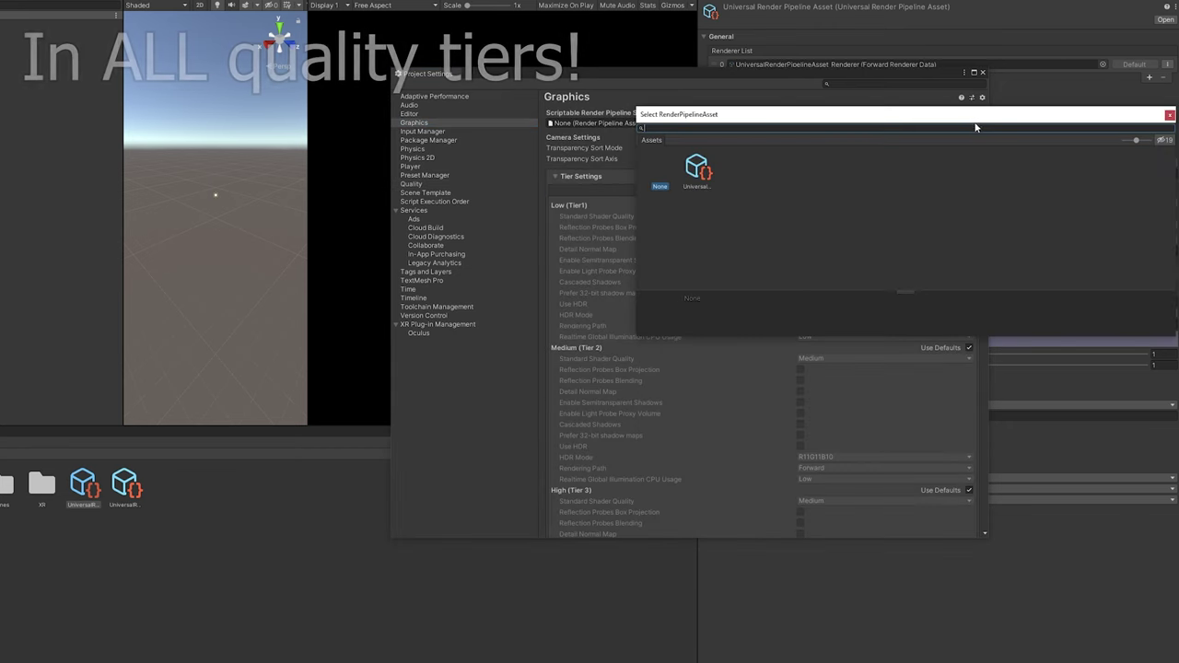
{"action": "double_click", "coordinate": [697, 171]}
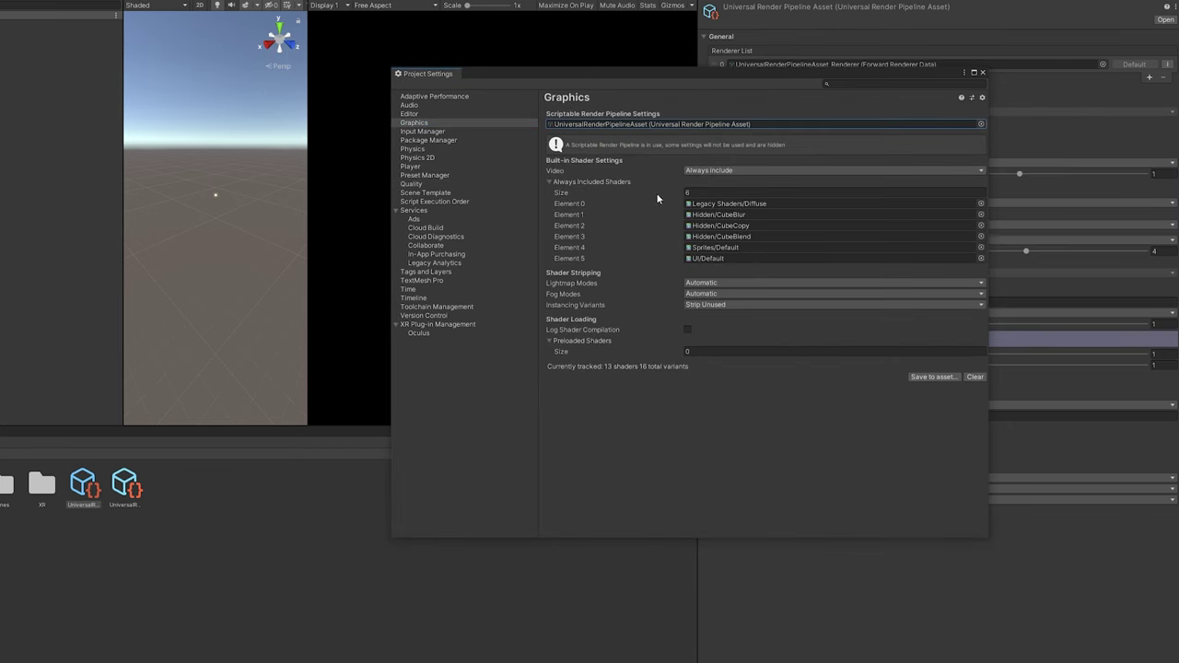
{"action": "left_click", "coordinate": [407, 167]}
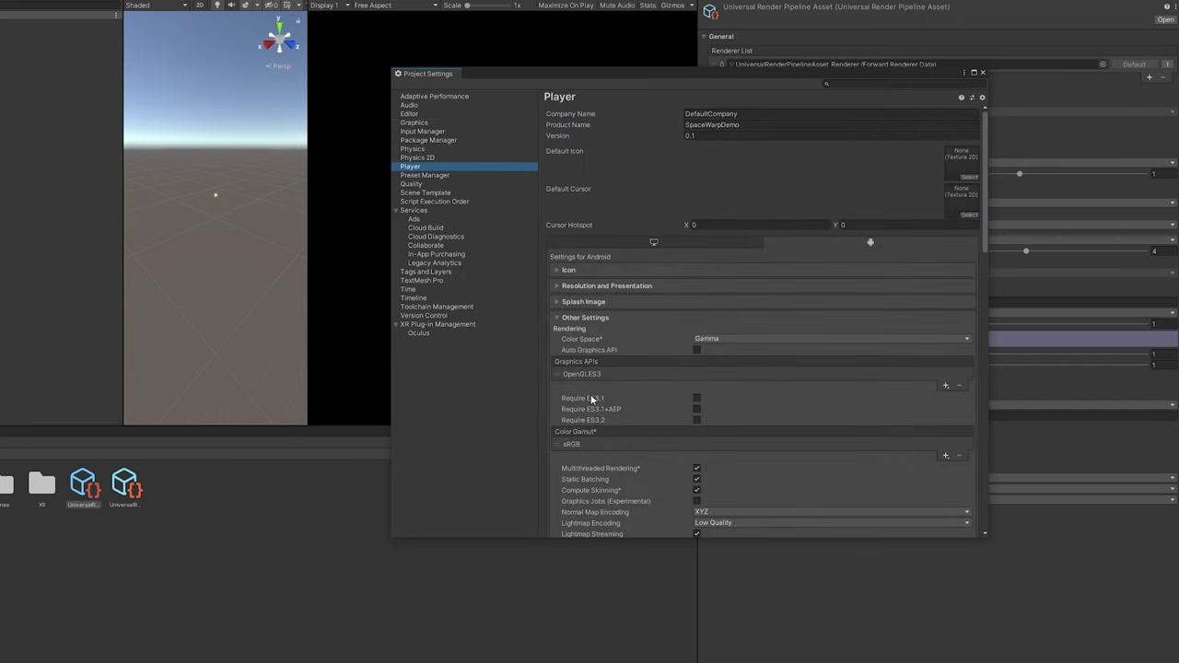
Step: Switch the player Color Space to Linear and confirm the change
{"action": "left_click", "coordinate": [738, 339]}
{"action": "left_click", "coordinate": [730, 364]}
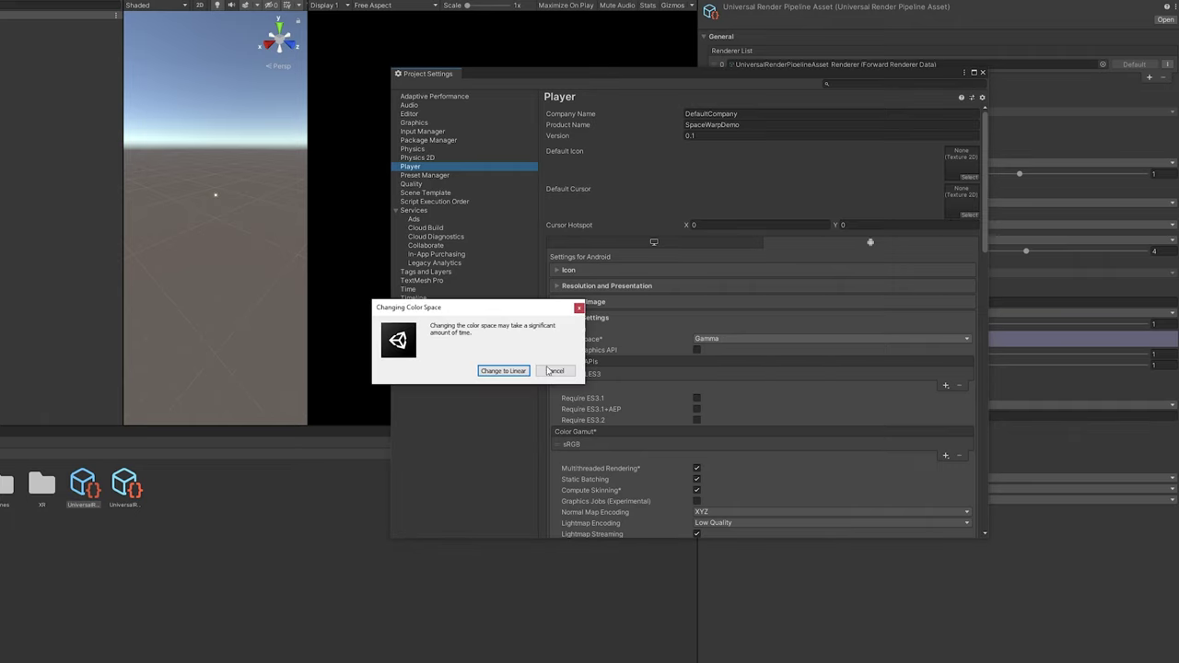
{"action": "left_click", "coordinate": [502, 370]}
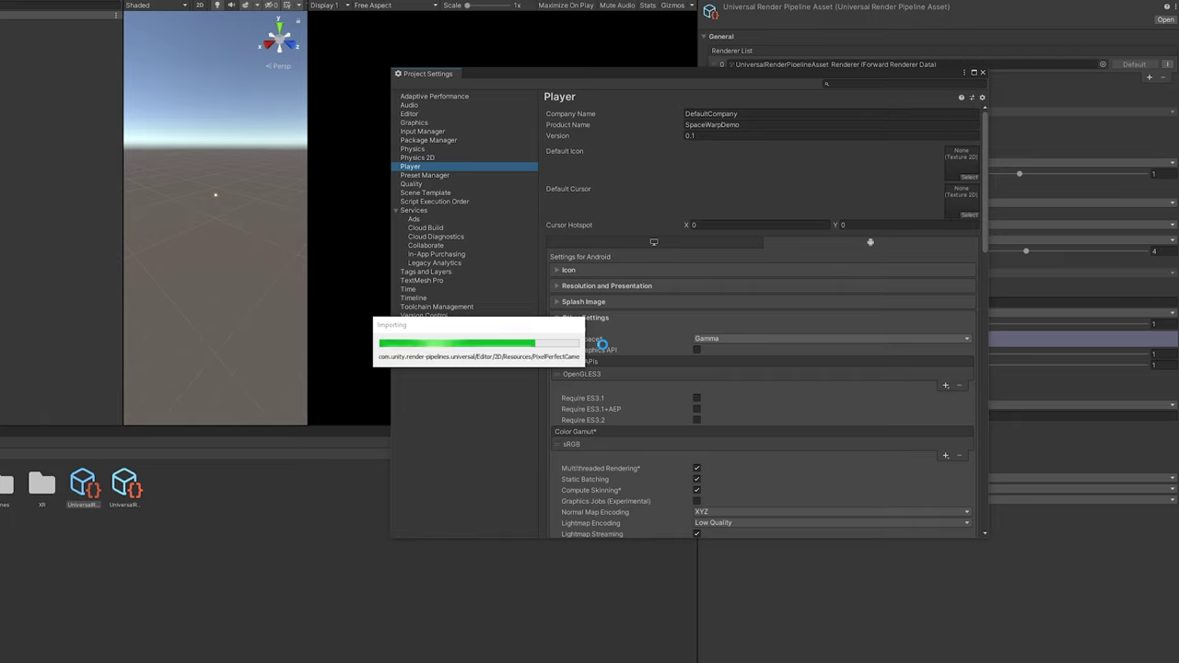
Step: Make Vulkan the only Graphics API by adding it and removing OpenGLES3, then close Project Settings
{"action": "left_click", "coordinate": [575, 376]}
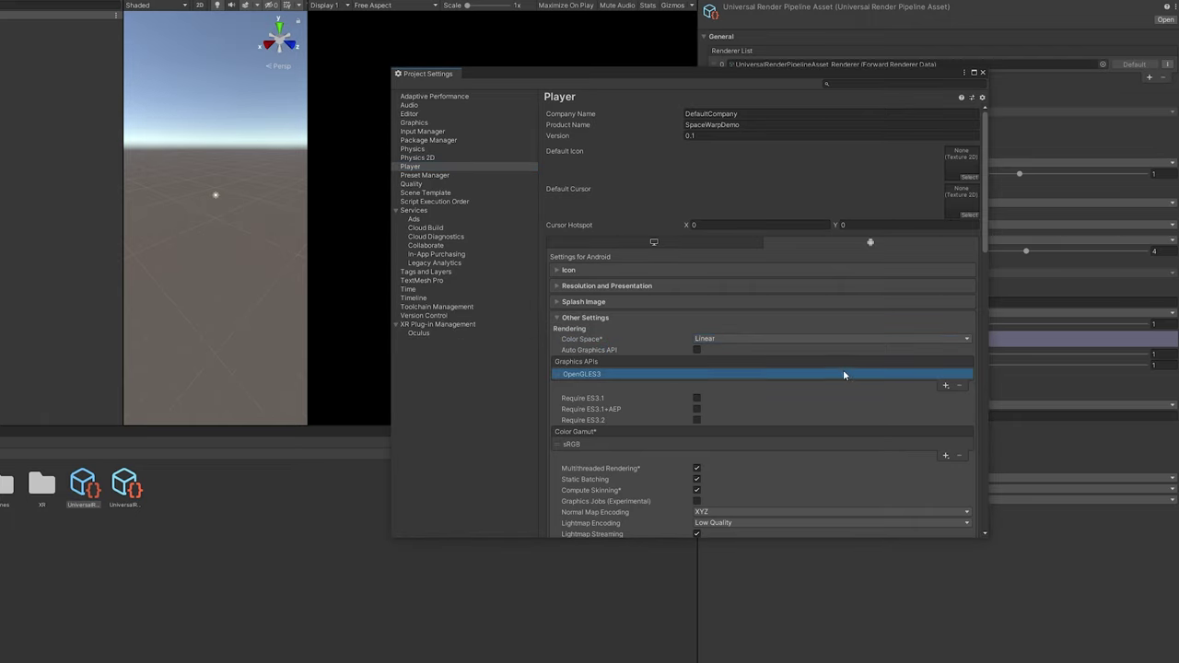
{"action": "left_click", "coordinate": [943, 386]}
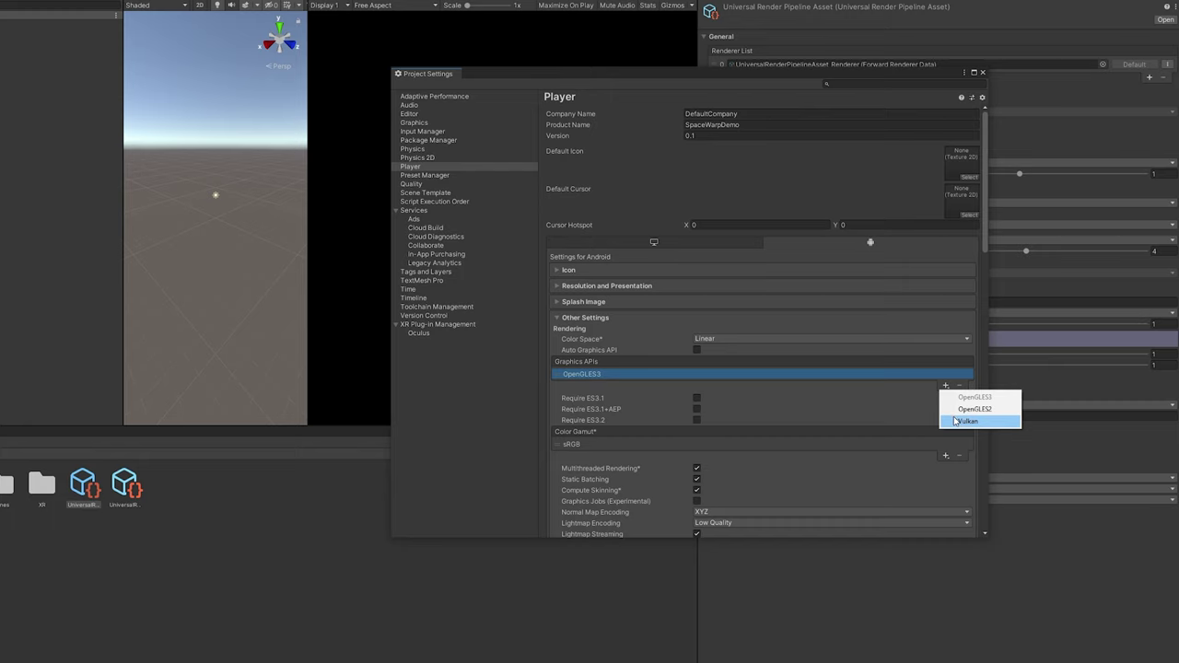
{"action": "left_click", "coordinate": [962, 421]}
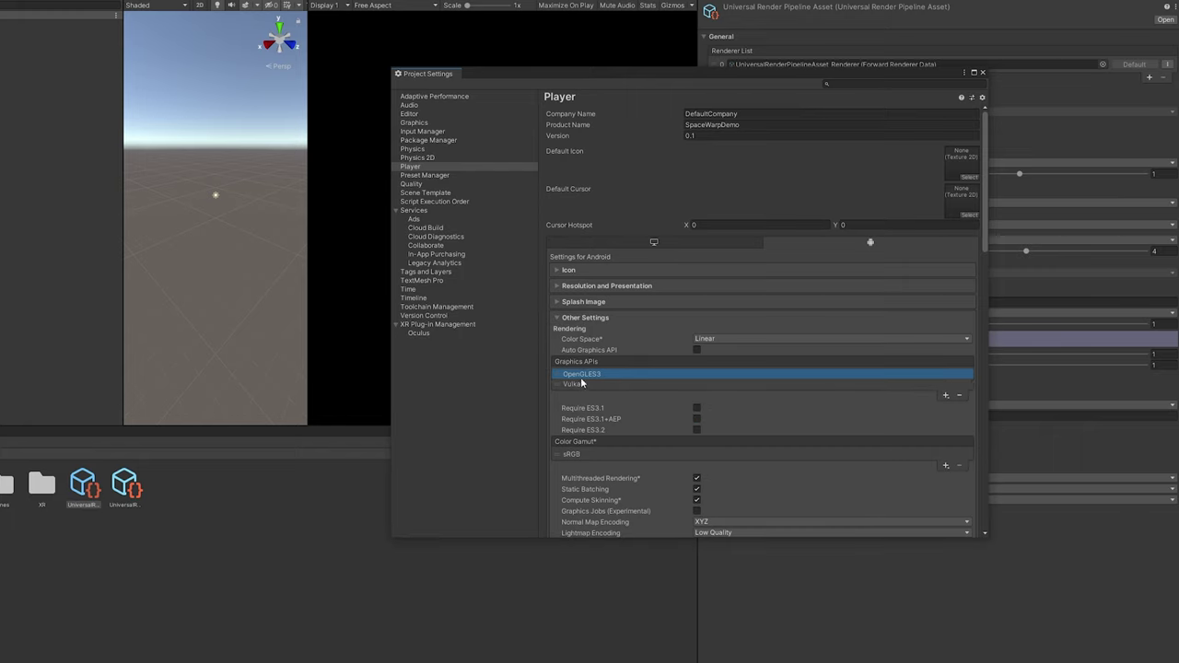
{"action": "left_click", "coordinate": [961, 395]}
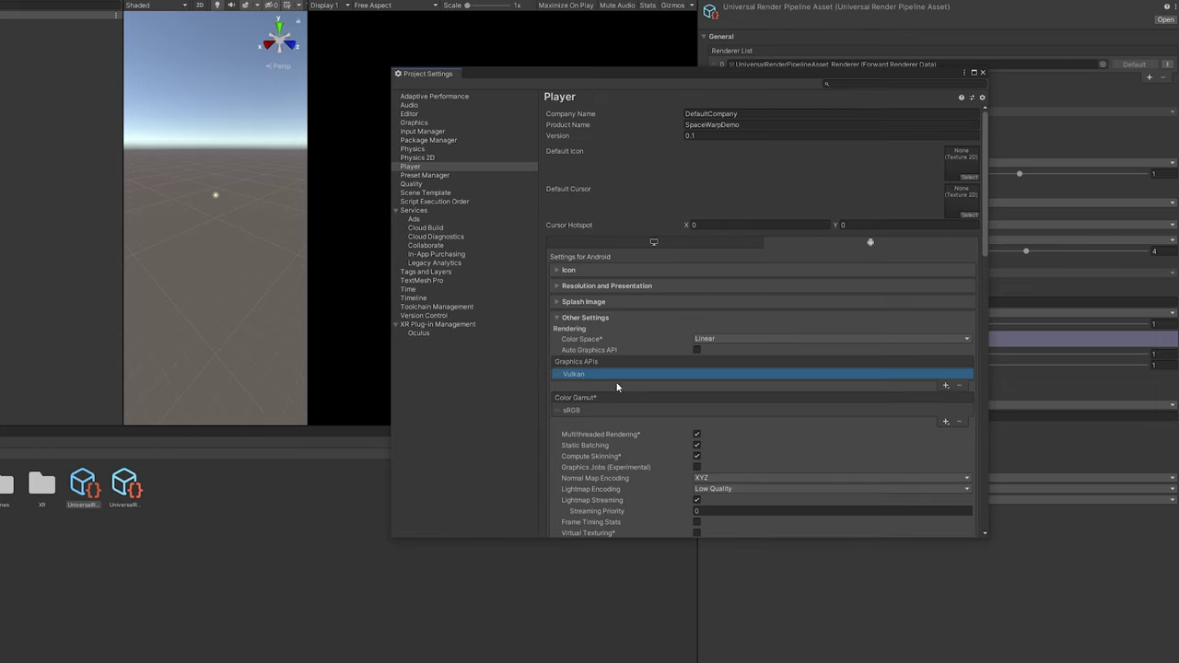
{"action": "left_click", "coordinate": [982, 72]}
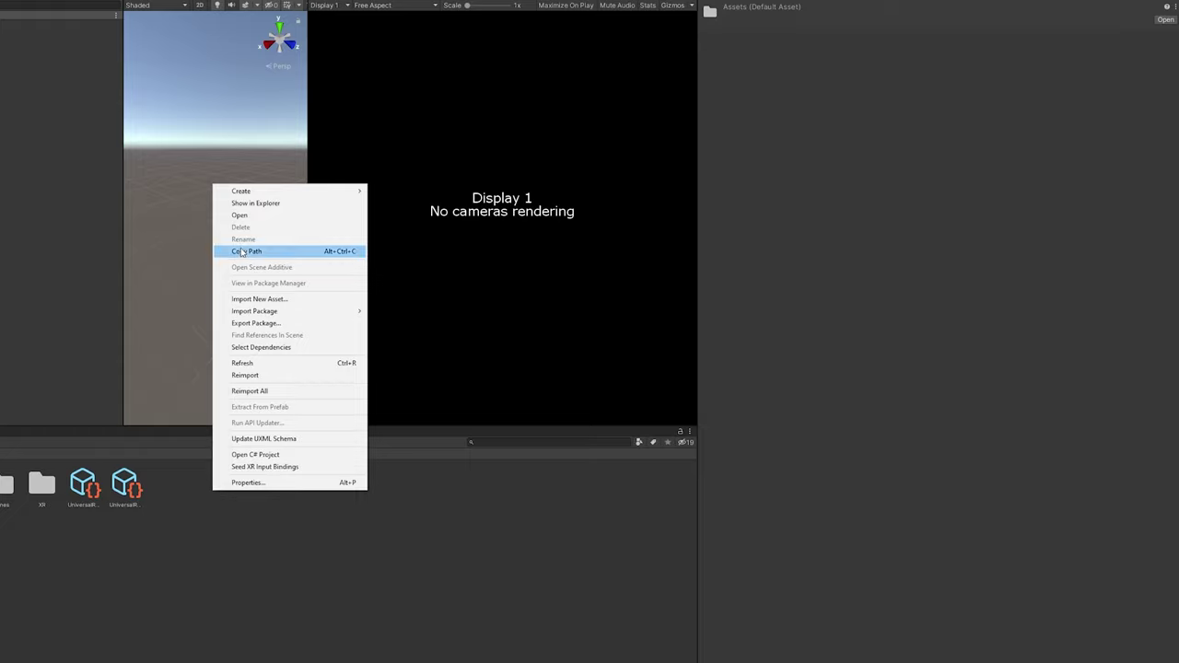
Step: Create a C# script named QuestSettings in Assets and open it in Visual Studio
{"action": "mouse_move", "coordinate": [253, 193]}
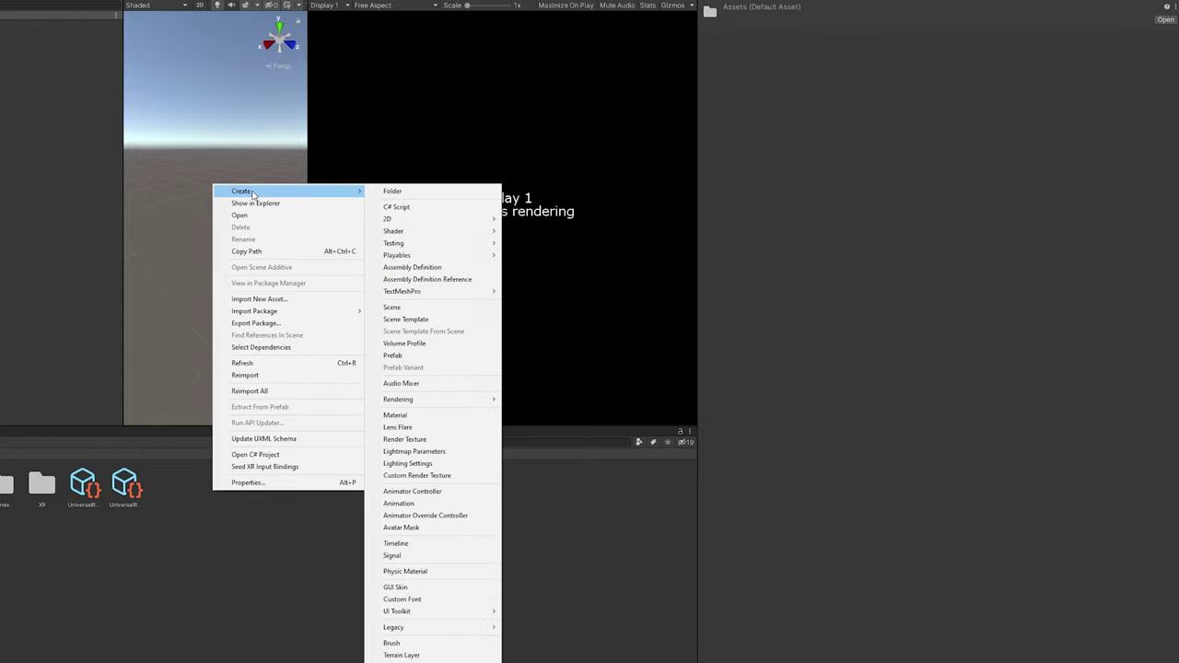
{"action": "left_click", "coordinate": [403, 207]}
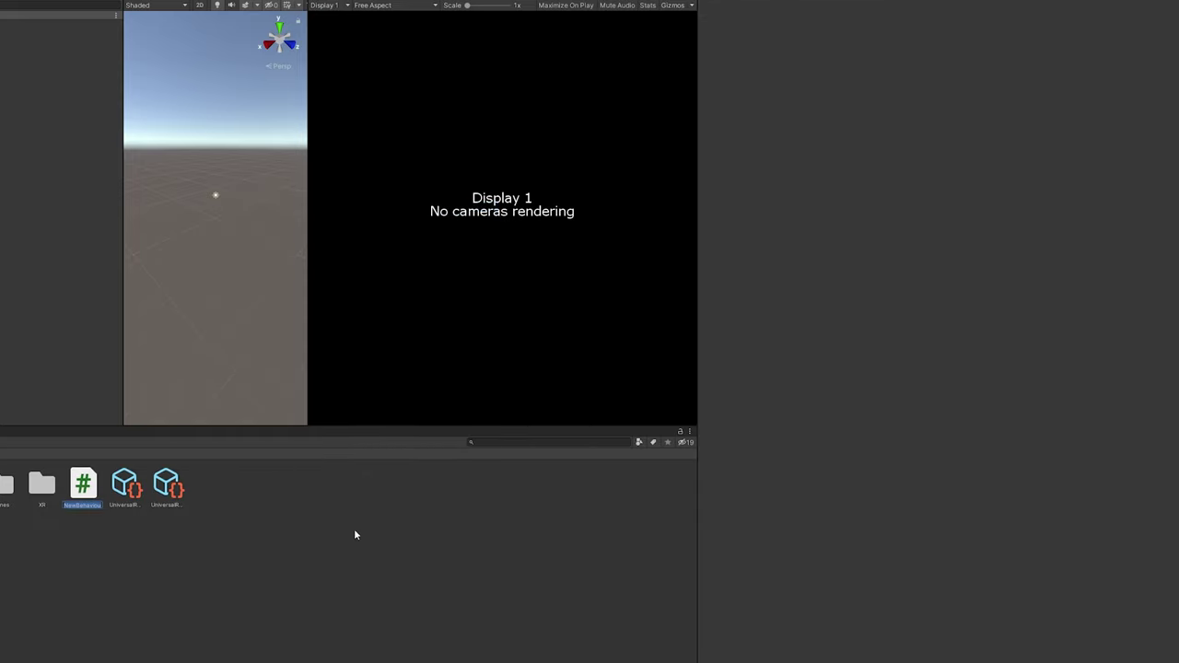
{"action": "type", "text": "QuestSettings"}
{"action": "key", "text": "Return"}
{"action": "double_click", "coordinate": [82, 486]}
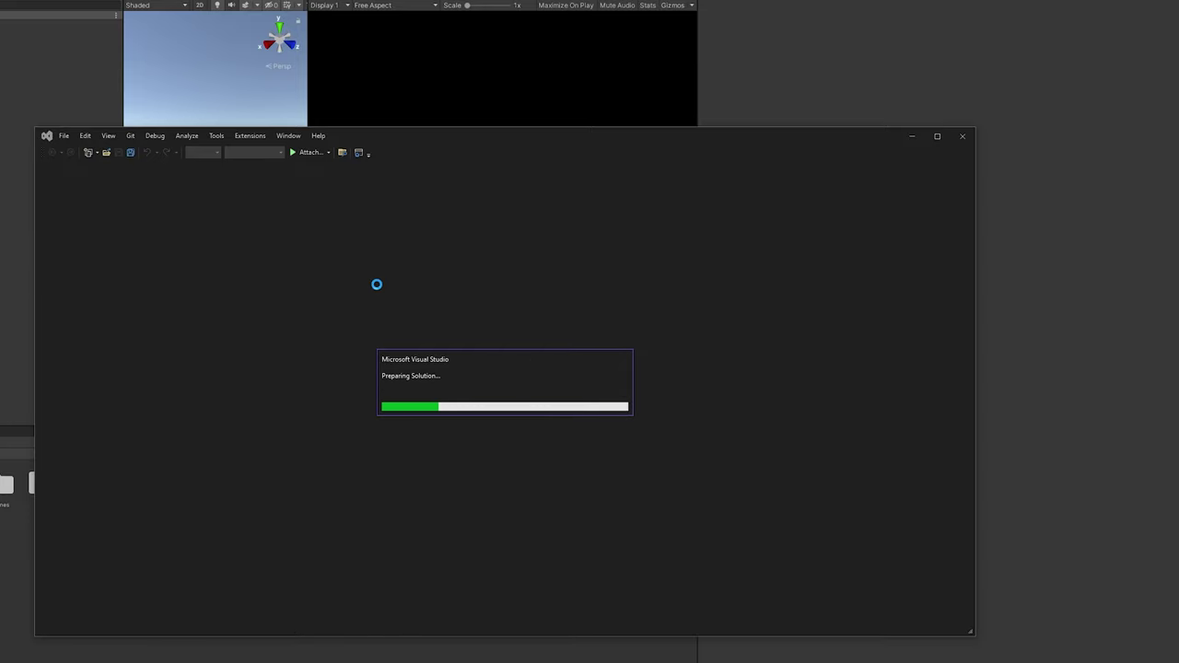
Step: Delete Update() and add OVRManager.SetSpaceWarp(true); inside Start(), then save QuestSettings.cs
{"action": "left_click_drag", "start_coordinate": [150, 384], "coordinate": [114, 330]}
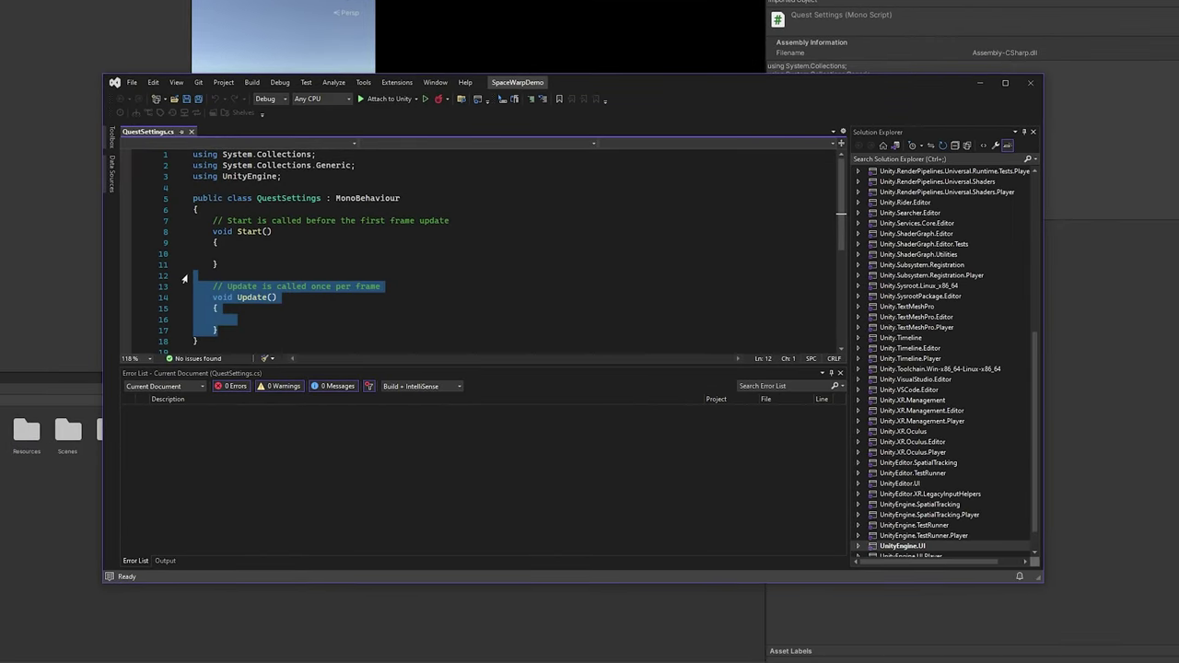
{"action": "key", "text": "Delete"}
{"action": "left_click", "coordinate": [242, 253]}
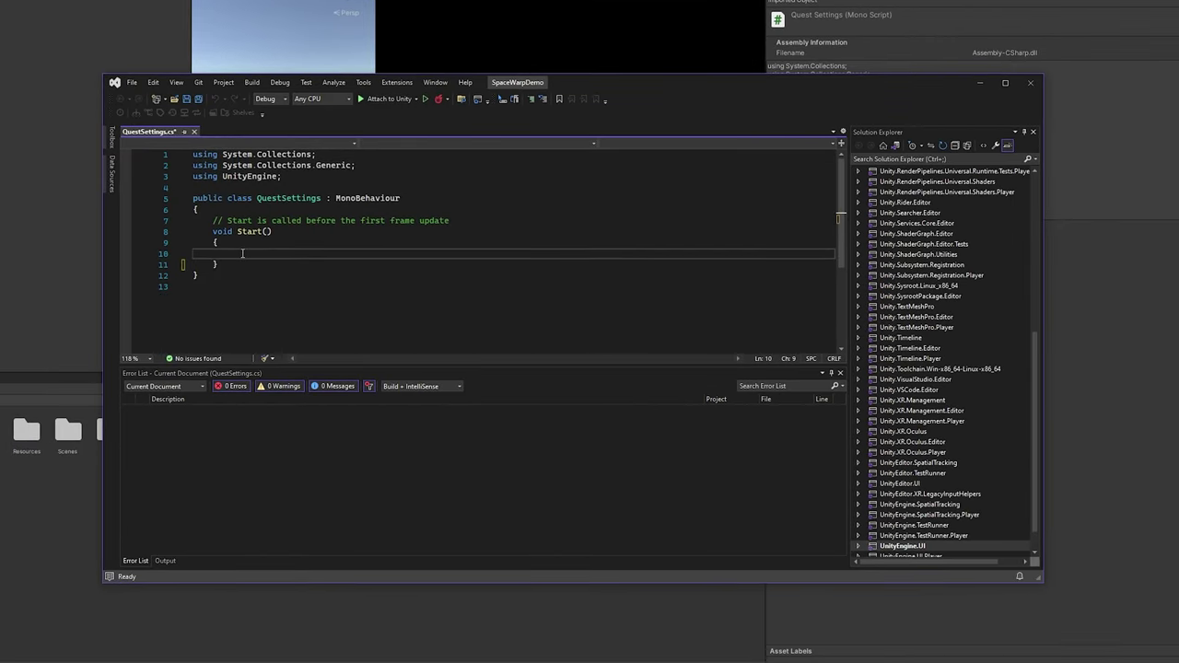
{"action": "type", "text": "OVRManager"}
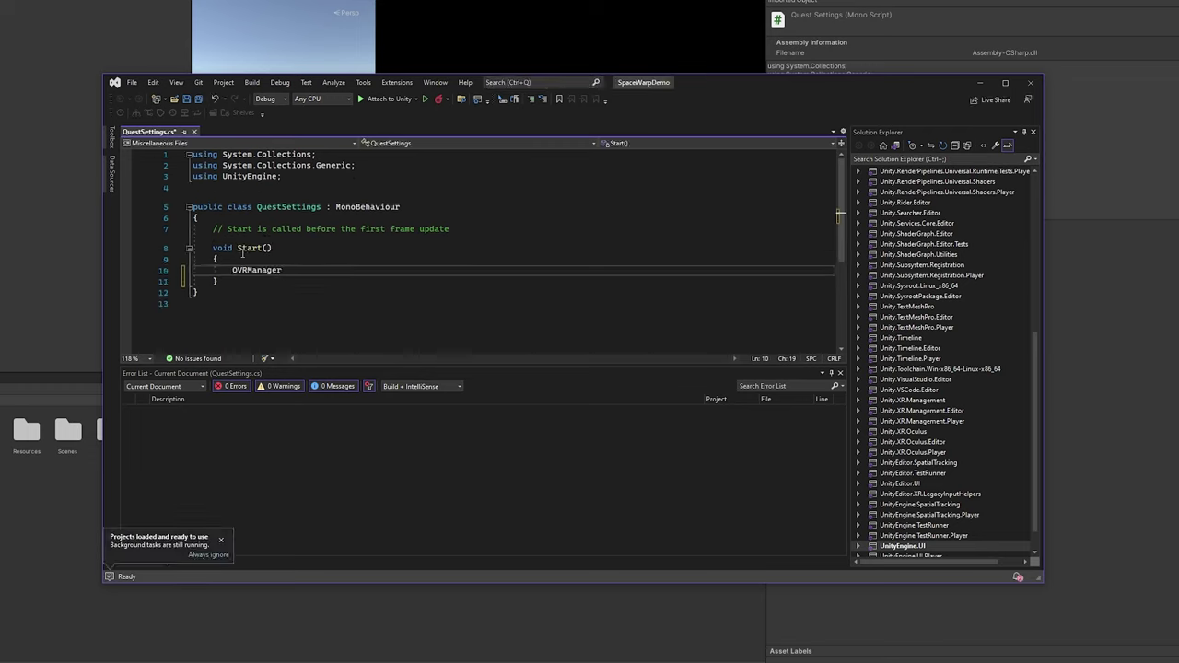
{"action": "type", "text": ".Se"}
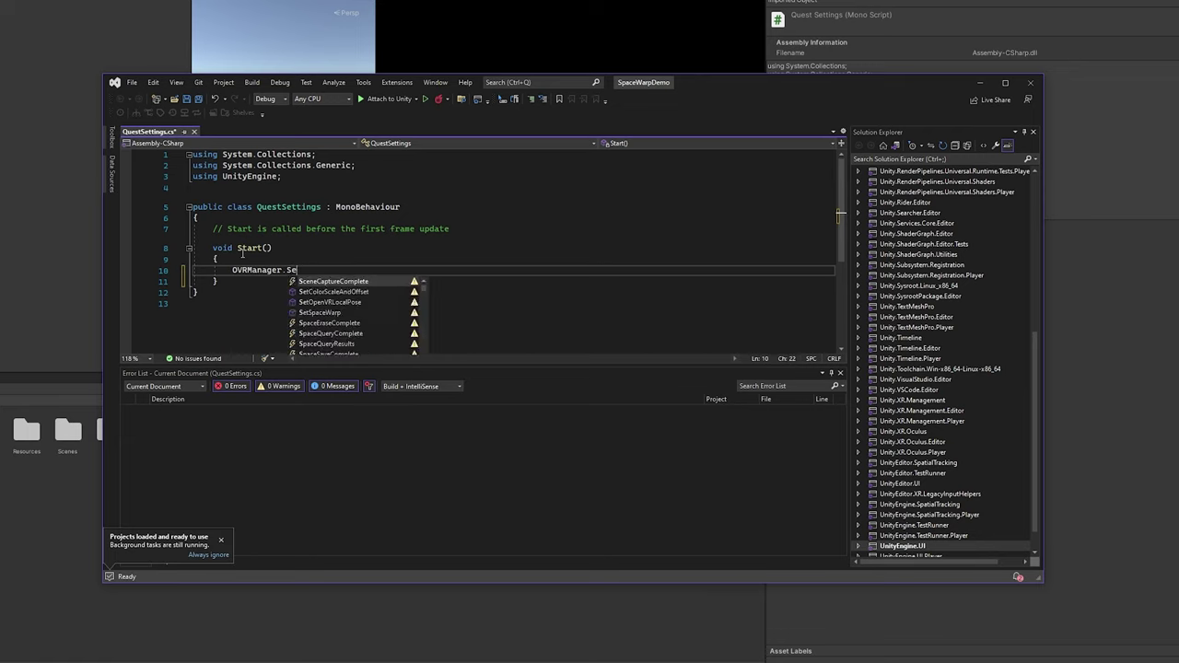
{"action": "type", "text": "tSpaceWarp(t"}
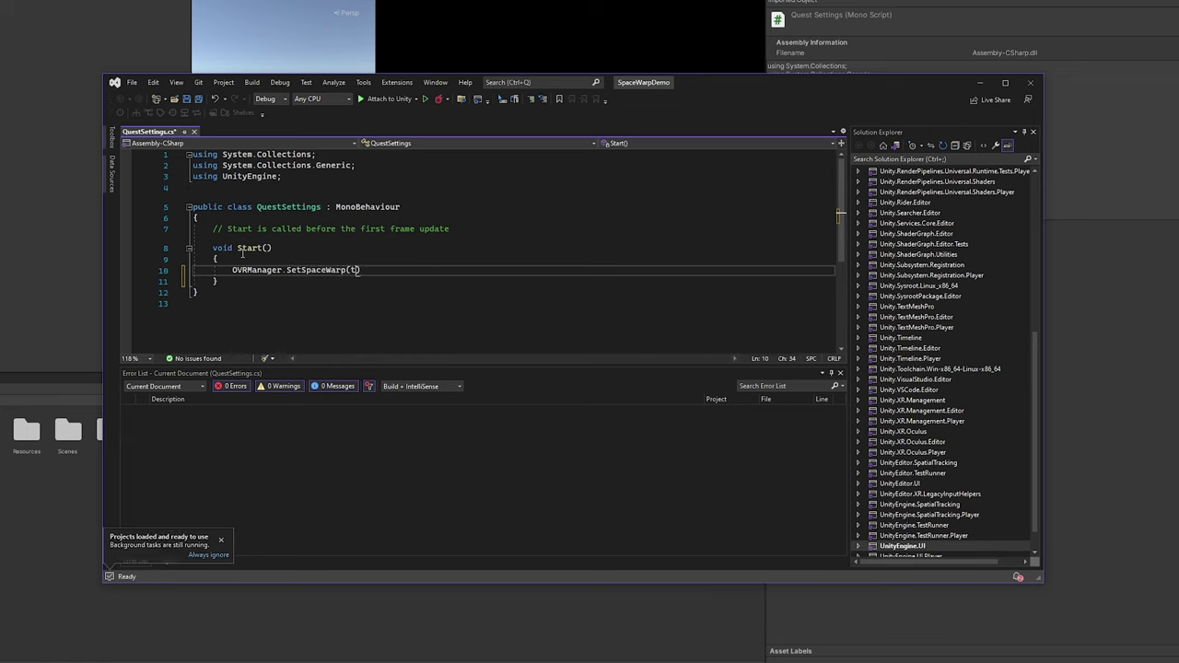
{"action": "type", "text": "rue);"}
{"action": "key", "text": "ctrl+s"}
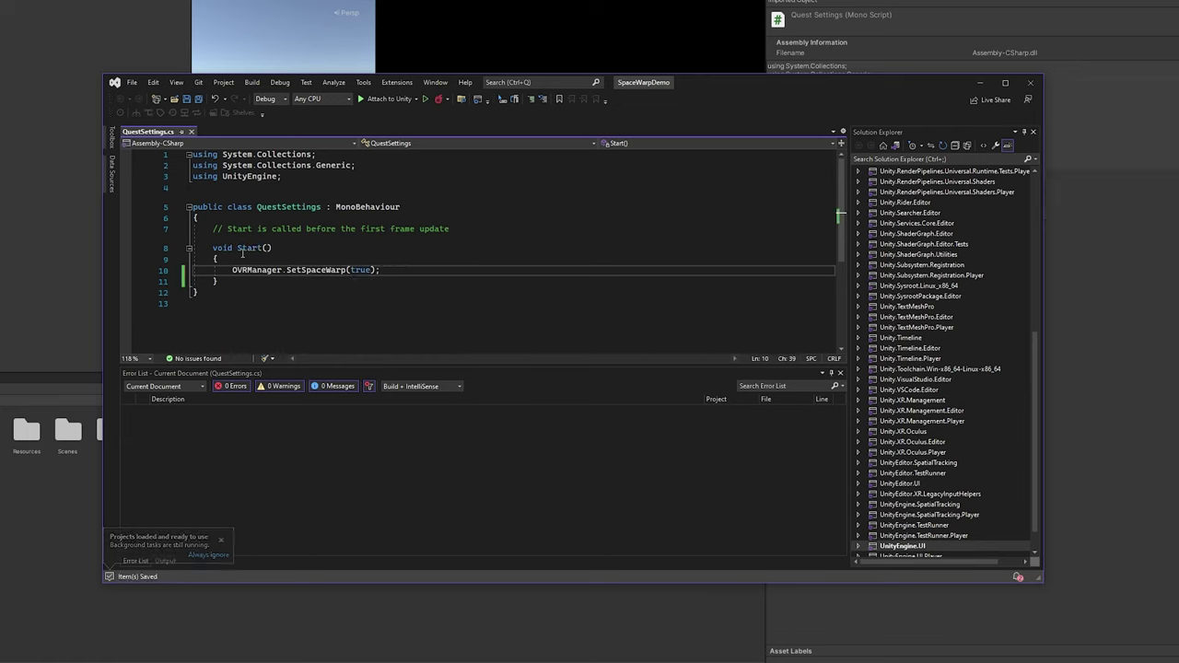
{"action": "left_click_drag", "start_coordinate": [232, 270], "coordinate": [377, 270]}
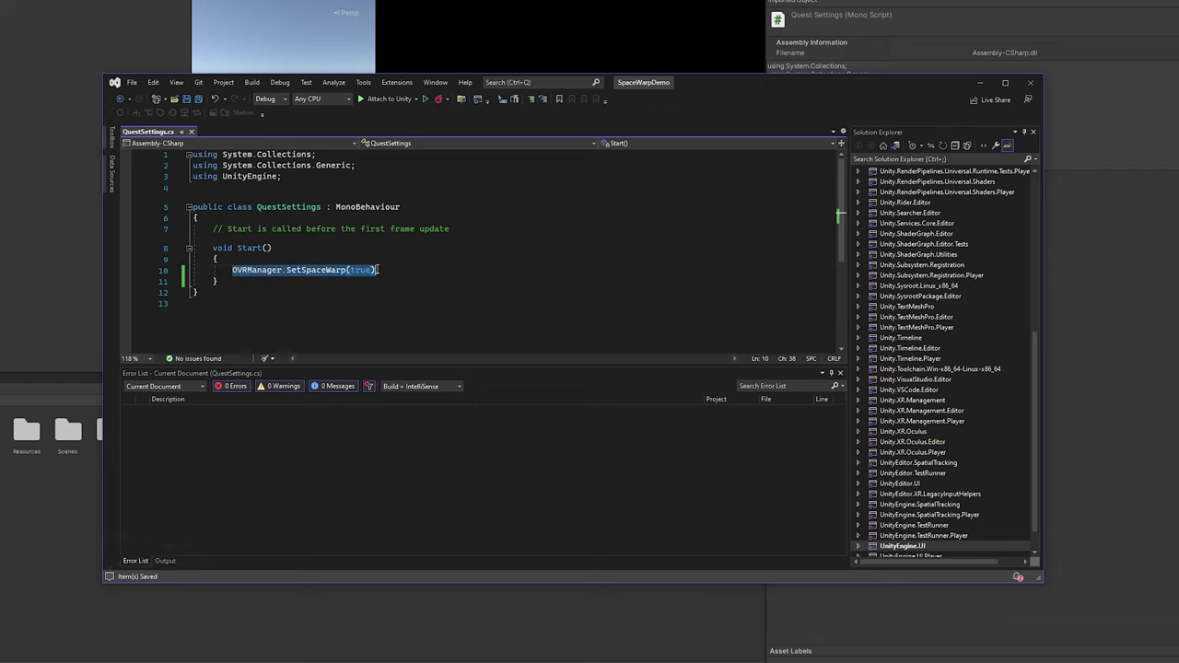
{"action": "left_click", "coordinate": [386, 270]}
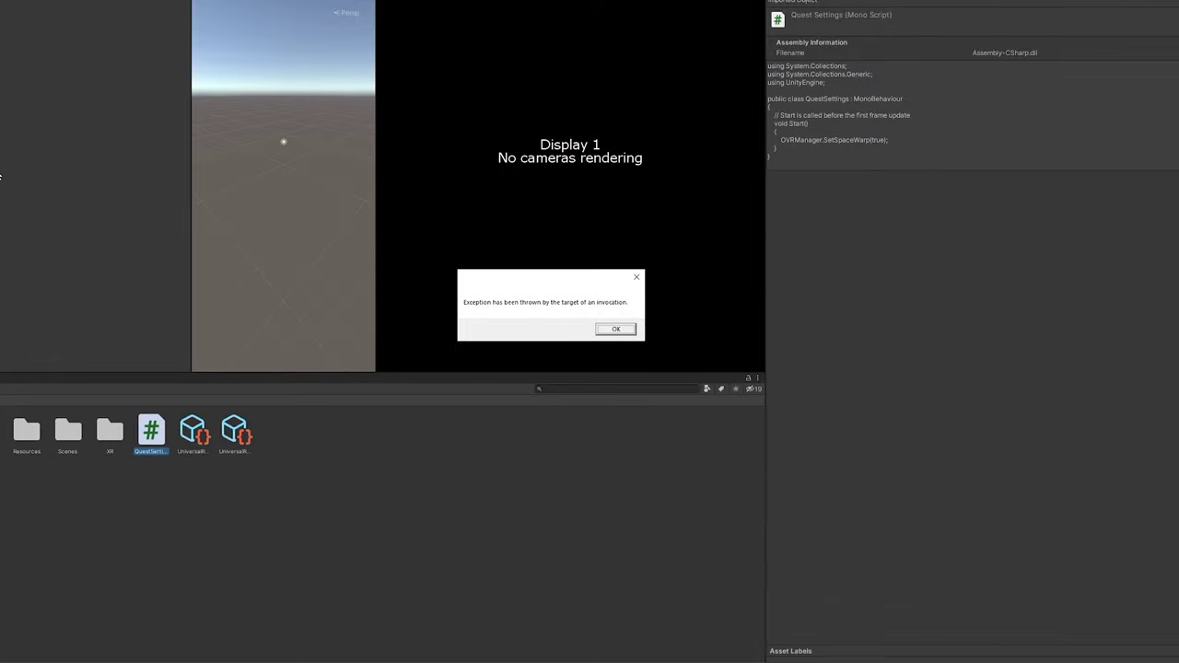
Step: Dismiss the exception and drag OVRCameraRig from an 'ovr' project search into the scene
{"action": "key", "text": "Return"}
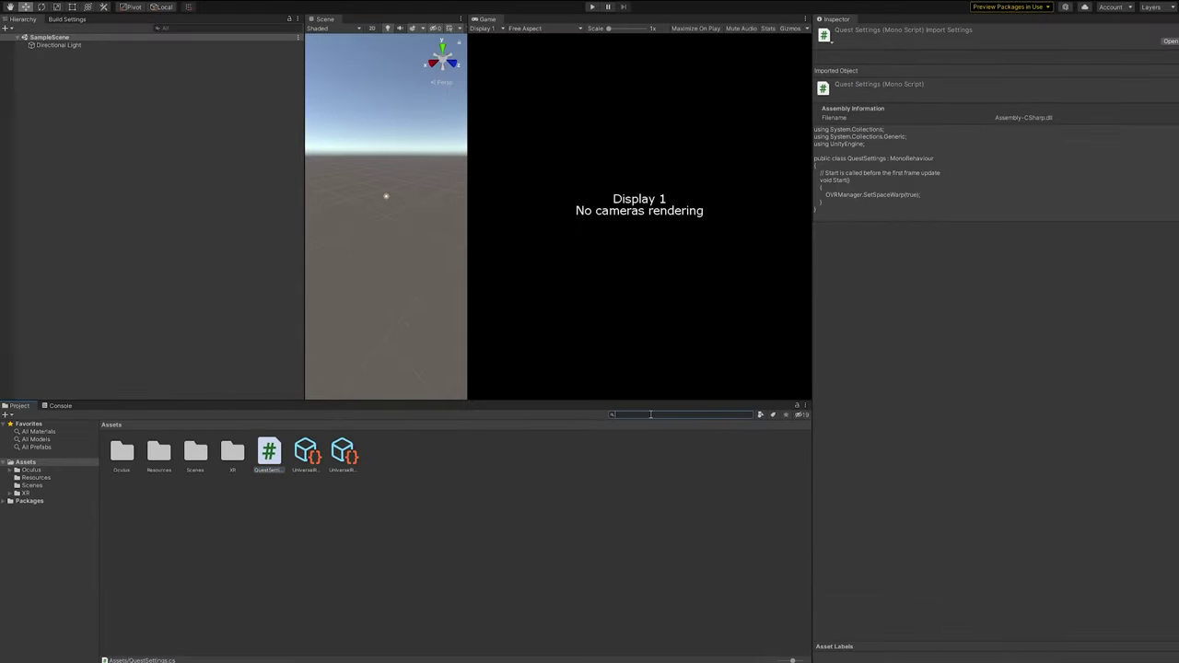
{"action": "left_click", "coordinate": [650, 414]}
{"action": "type", "text": "ovr"}
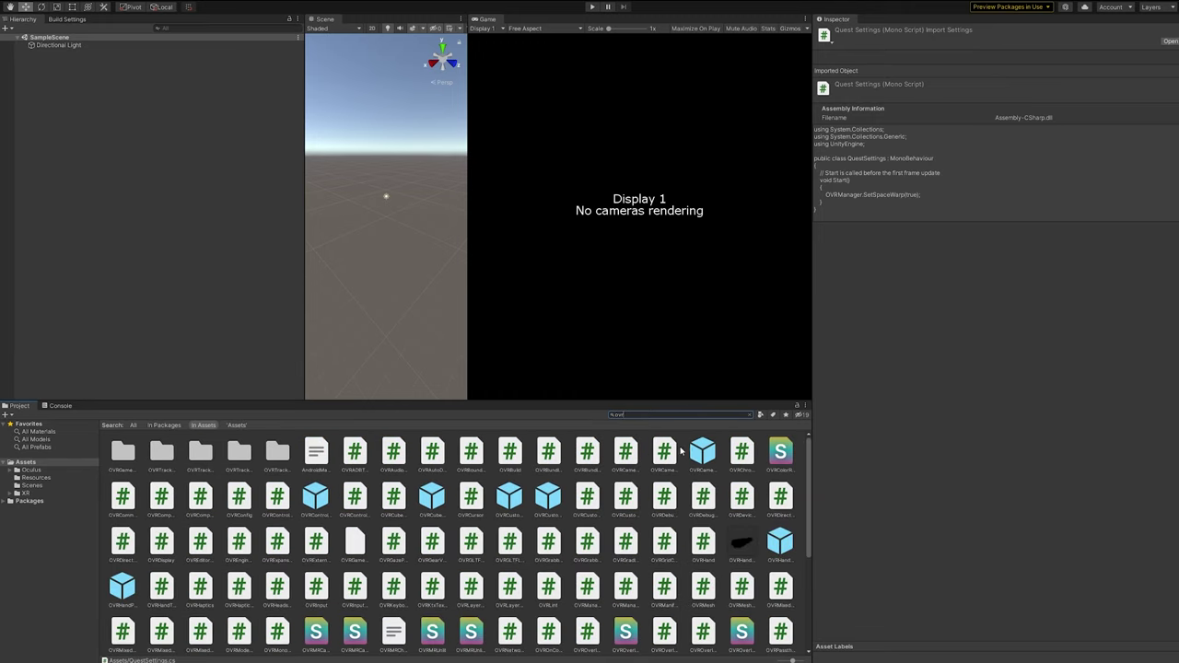
{"action": "left_click_drag", "start_coordinate": [550, 363], "coordinate": [215, 229]}
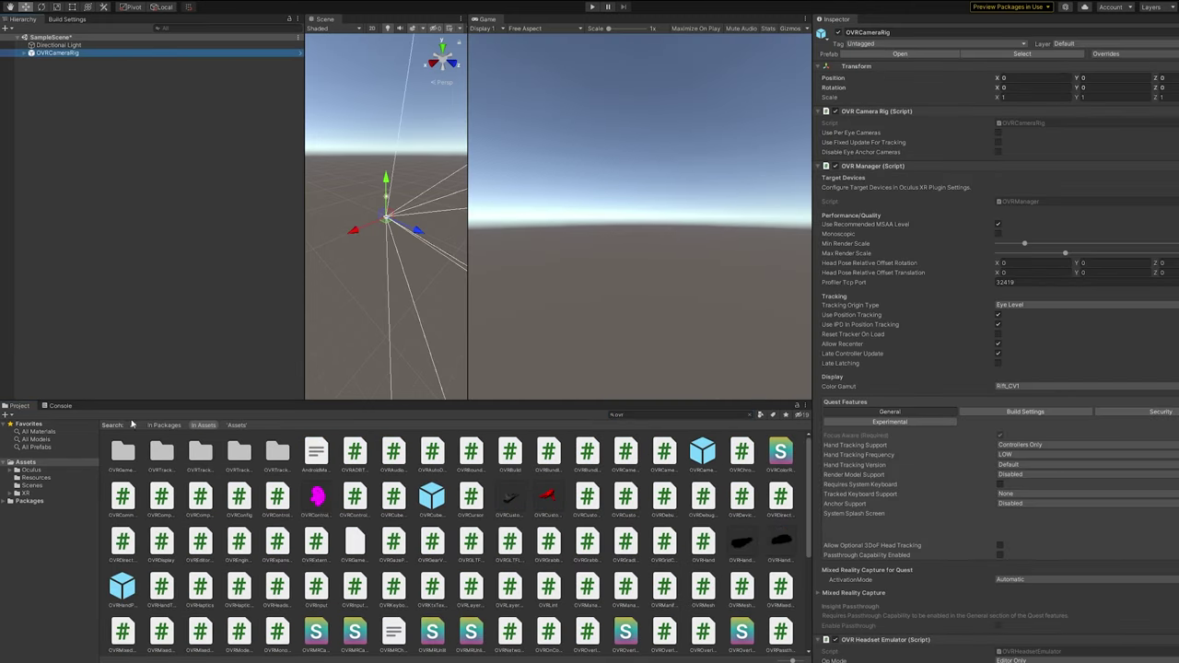
Step: Attach the QuestSettings script to OVRCameraRig as a component
{"action": "left_click", "coordinate": [133, 424]}
{"action": "left_click", "coordinate": [753, 414]}
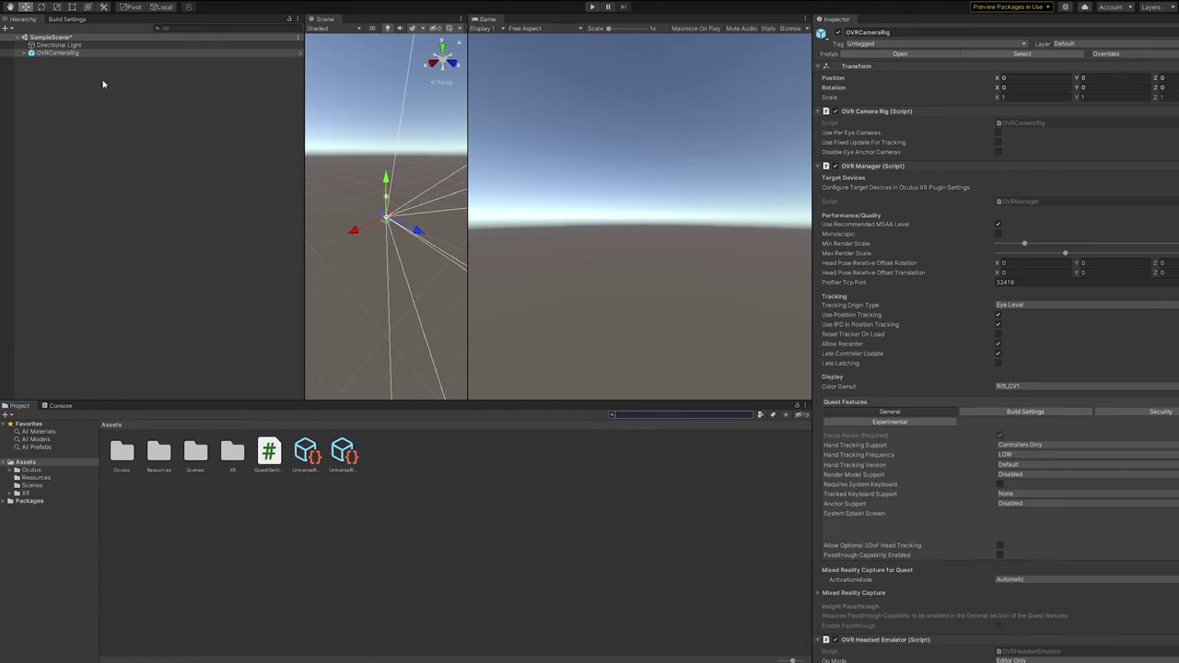
{"action": "left_click", "coordinate": [84, 52]}
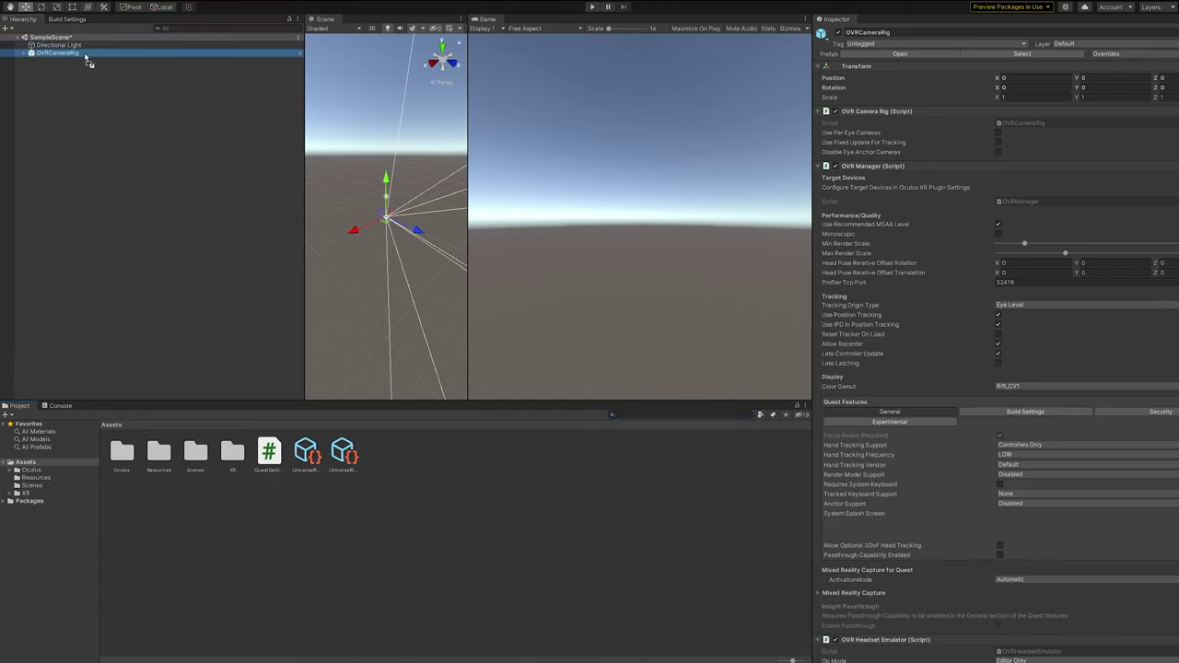
{"action": "scroll", "coordinate": [893, 626], "scroll_direction": "down", "scroll_amount": 3}
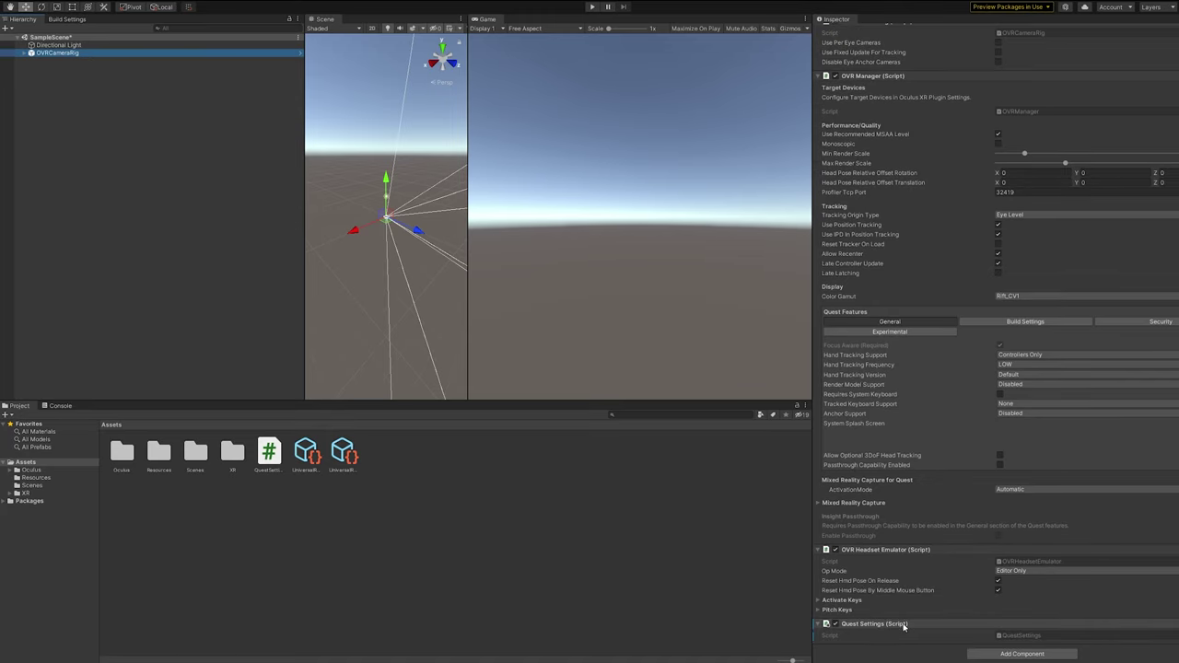
Step: Show the Android Build Settings, then find Android Logcat by searching 'log' in the Unity Registry packages
{"action": "left_click", "coordinate": [57, 113]}
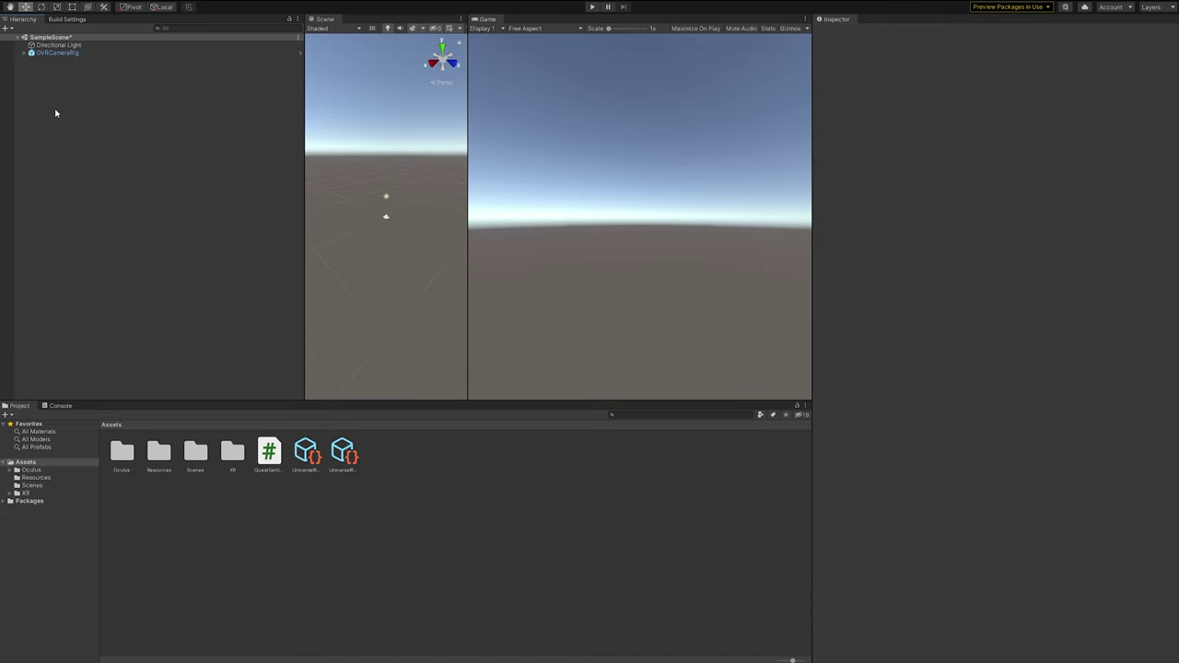
{"action": "left_click", "coordinate": [67, 20]}
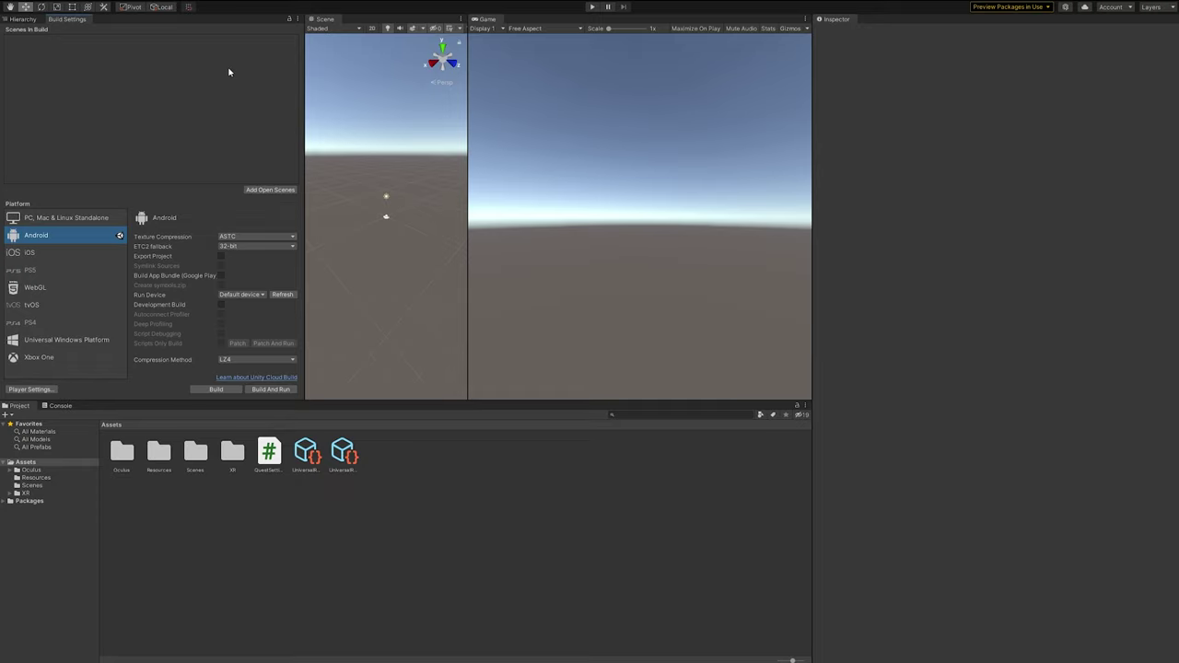
{"action": "left_click", "coordinate": [171, 2]}
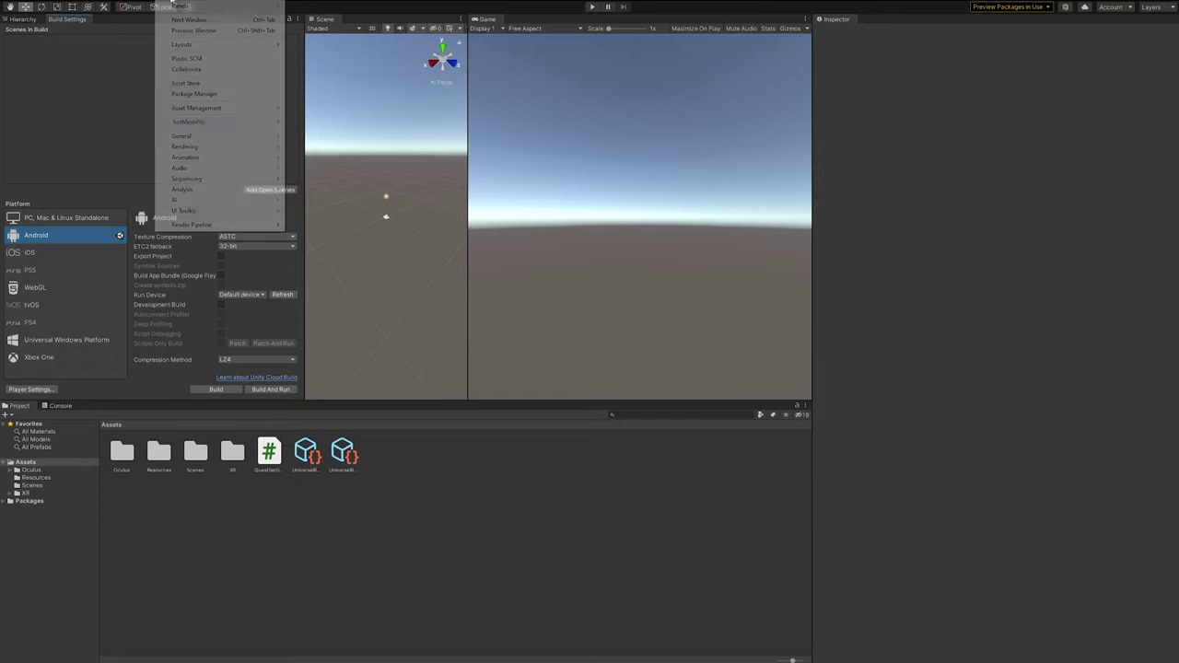
{"action": "left_click", "coordinate": [197, 95]}
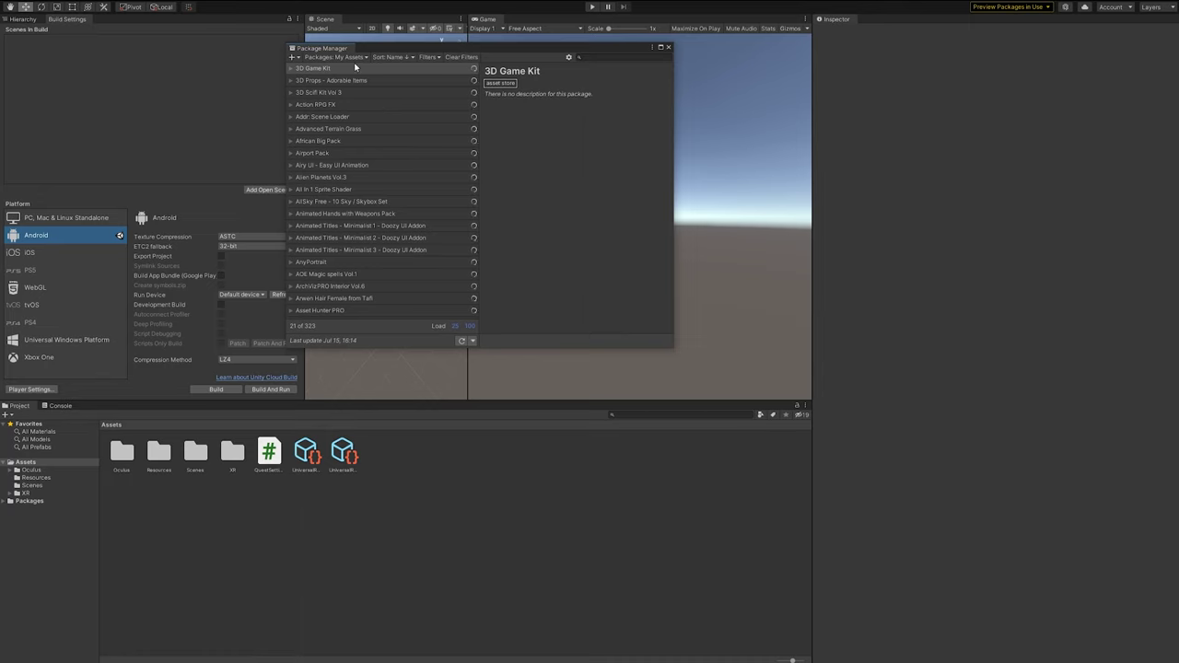
{"action": "left_click", "coordinate": [335, 58]}
{"action": "left_click", "coordinate": [331, 69]}
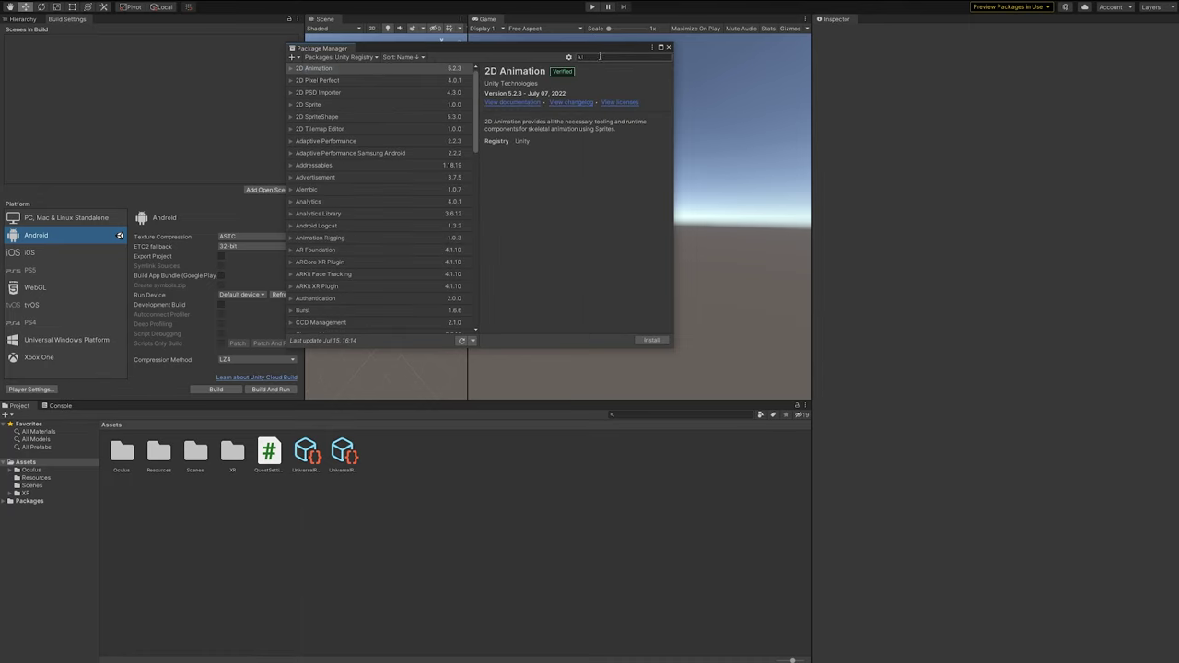
{"action": "type", "text": "log"}
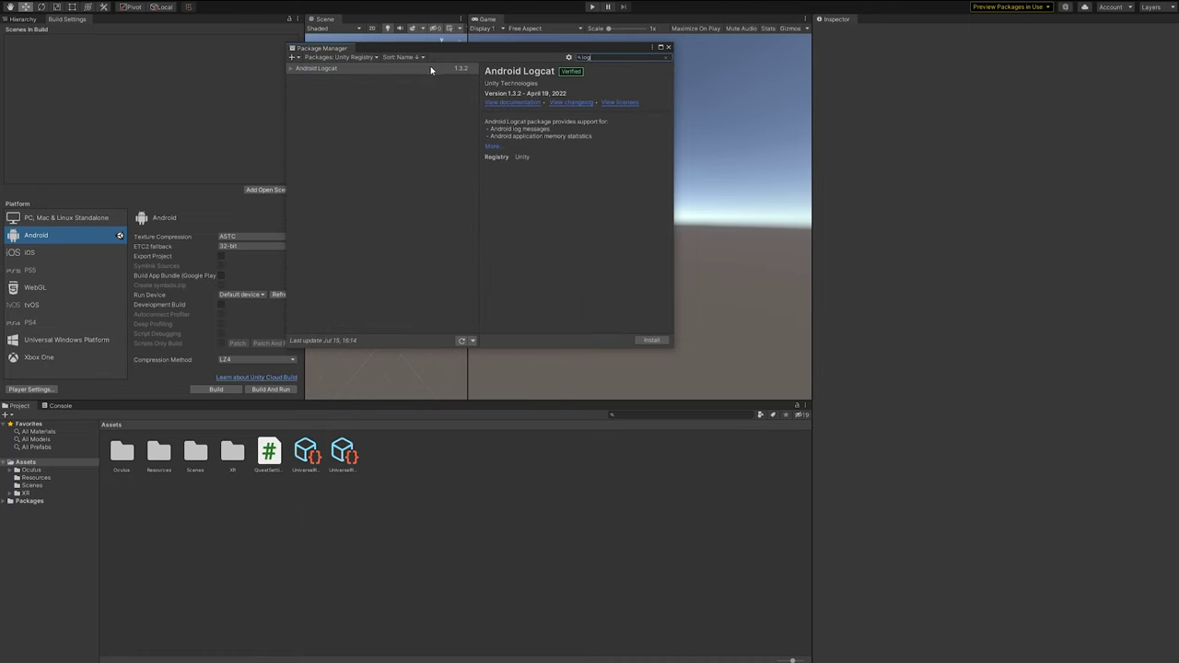
{"action": "left_click", "coordinate": [670, 48]}
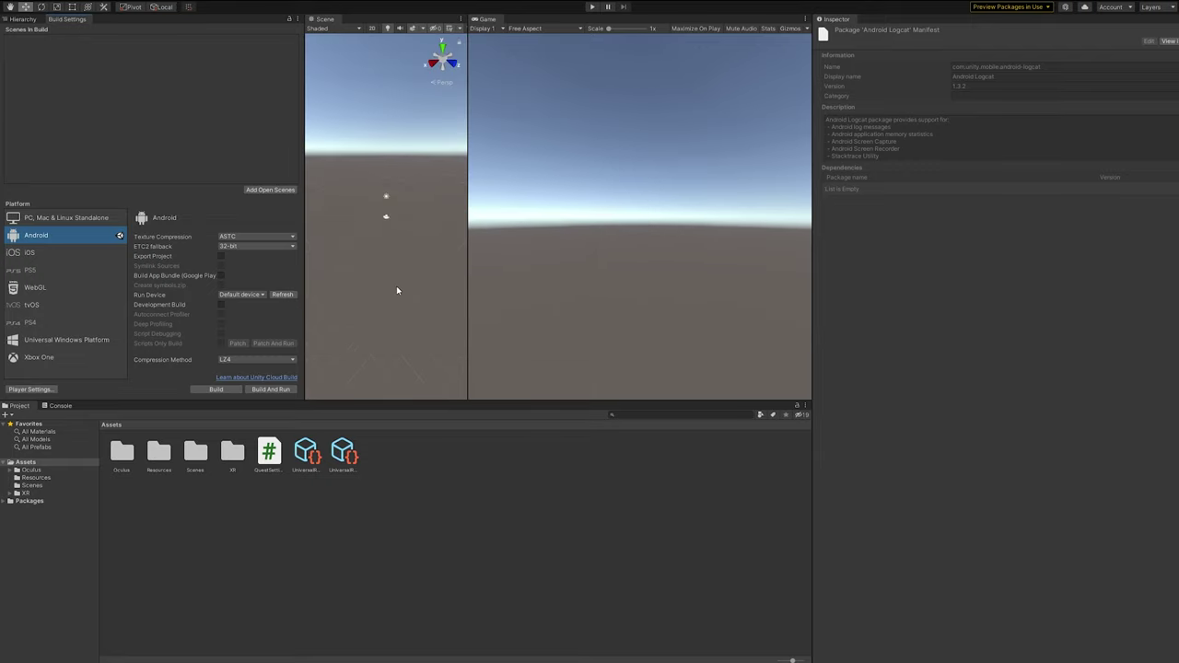